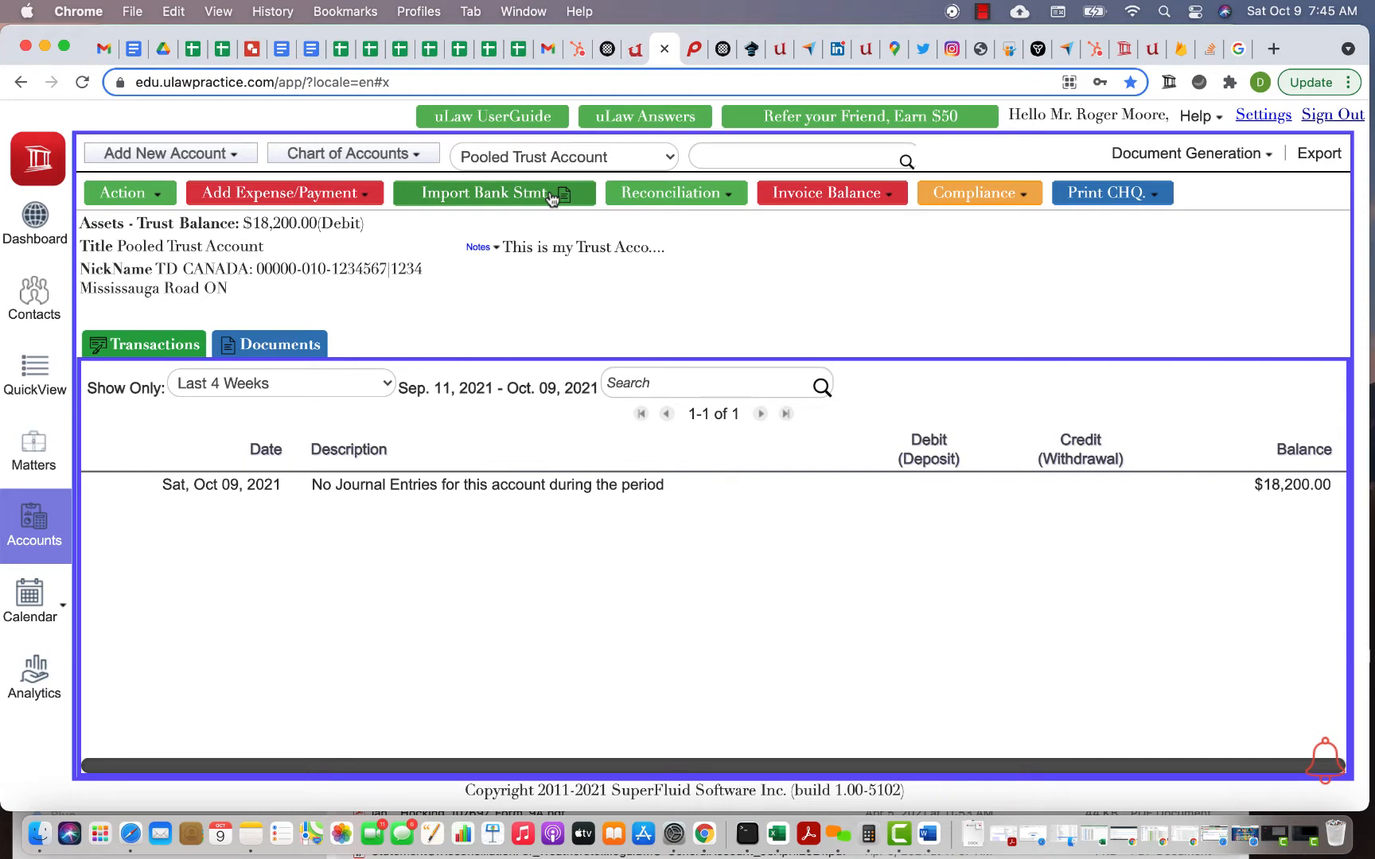
Load the connected bank's transactions for the HST Account (CIBC) in the bank statement import.
{"action": "left_click", "coordinate": [552, 195]}
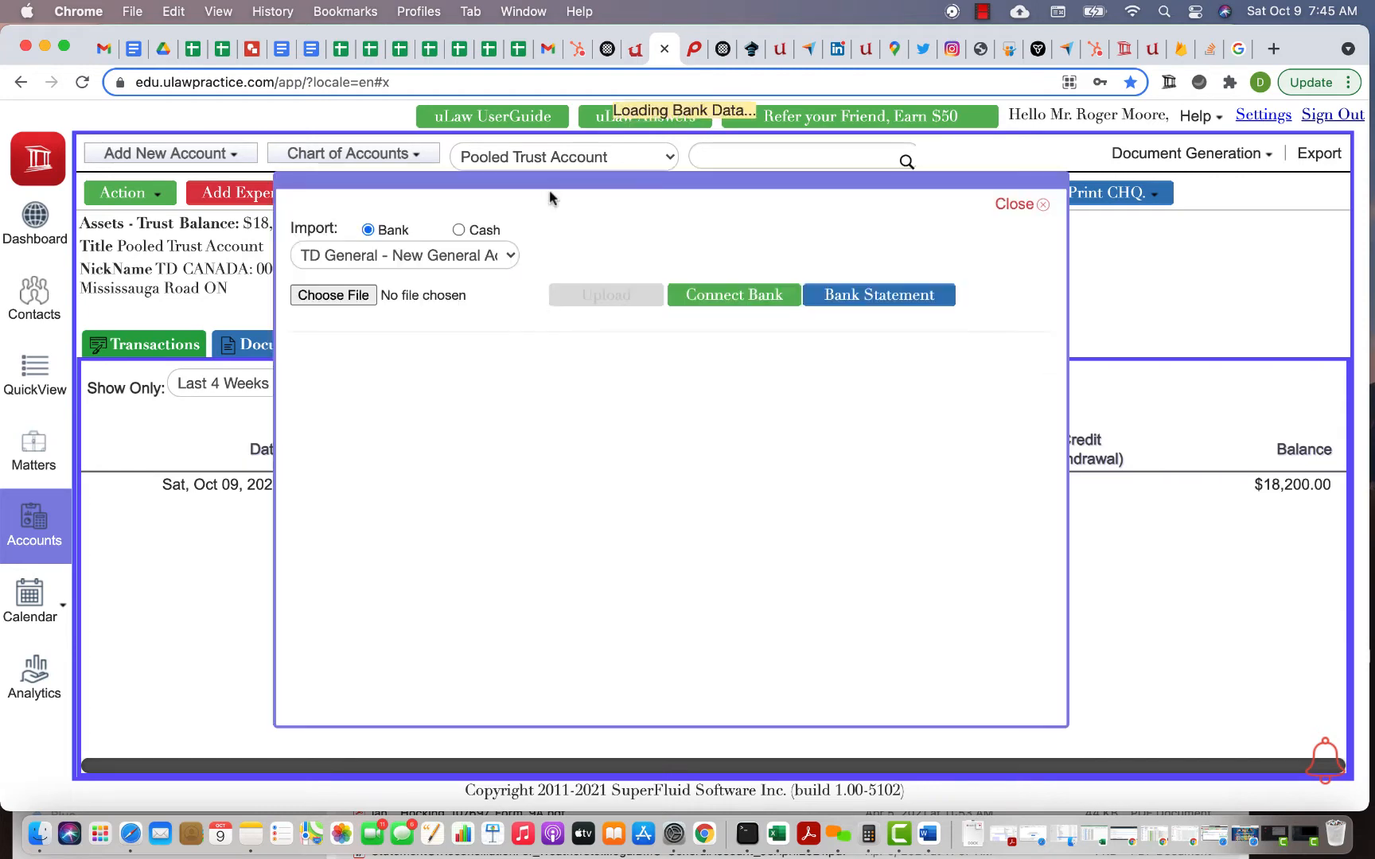
{"action": "left_click", "coordinate": [421, 265]}
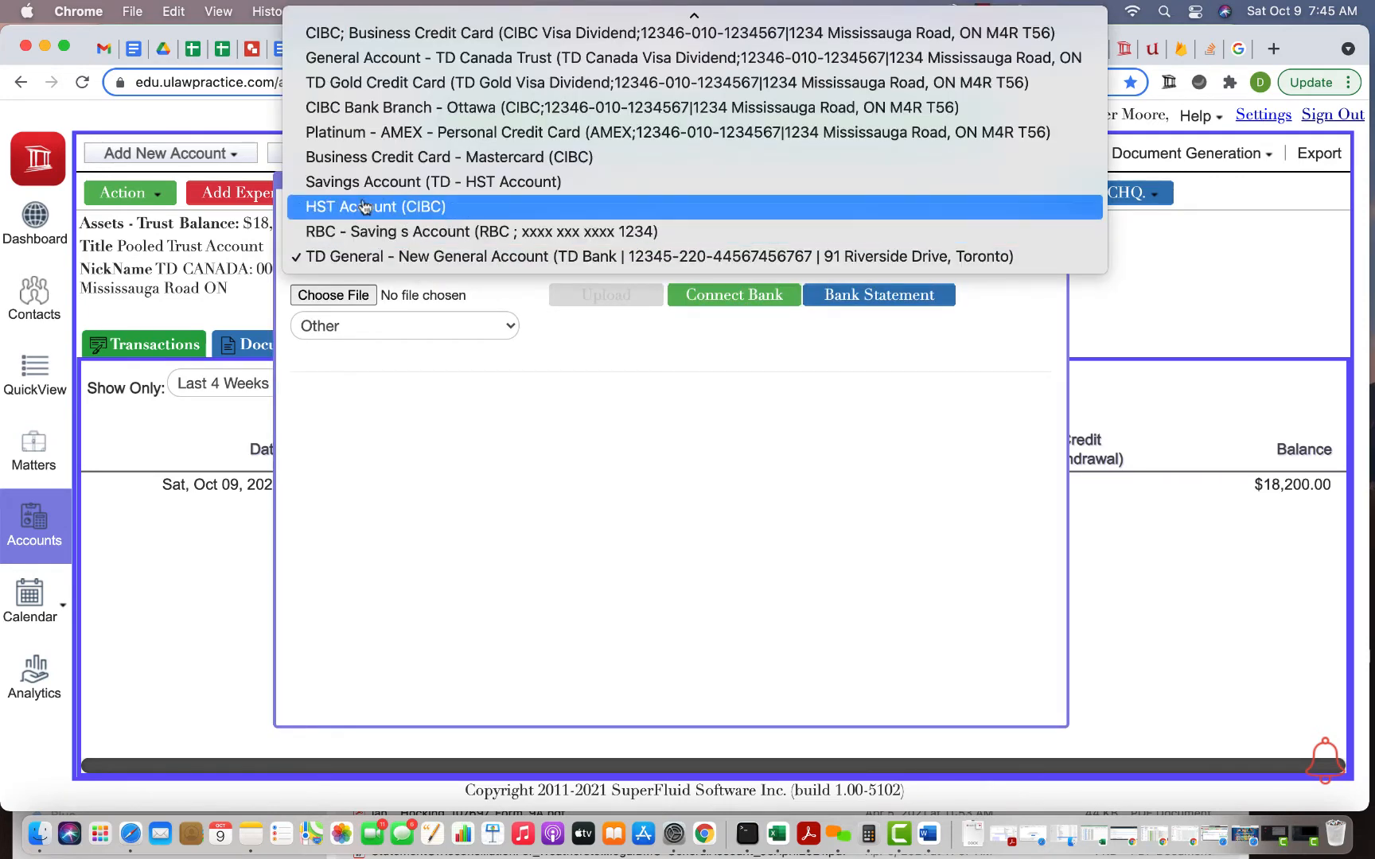
{"action": "left_click", "coordinate": [421, 209]}
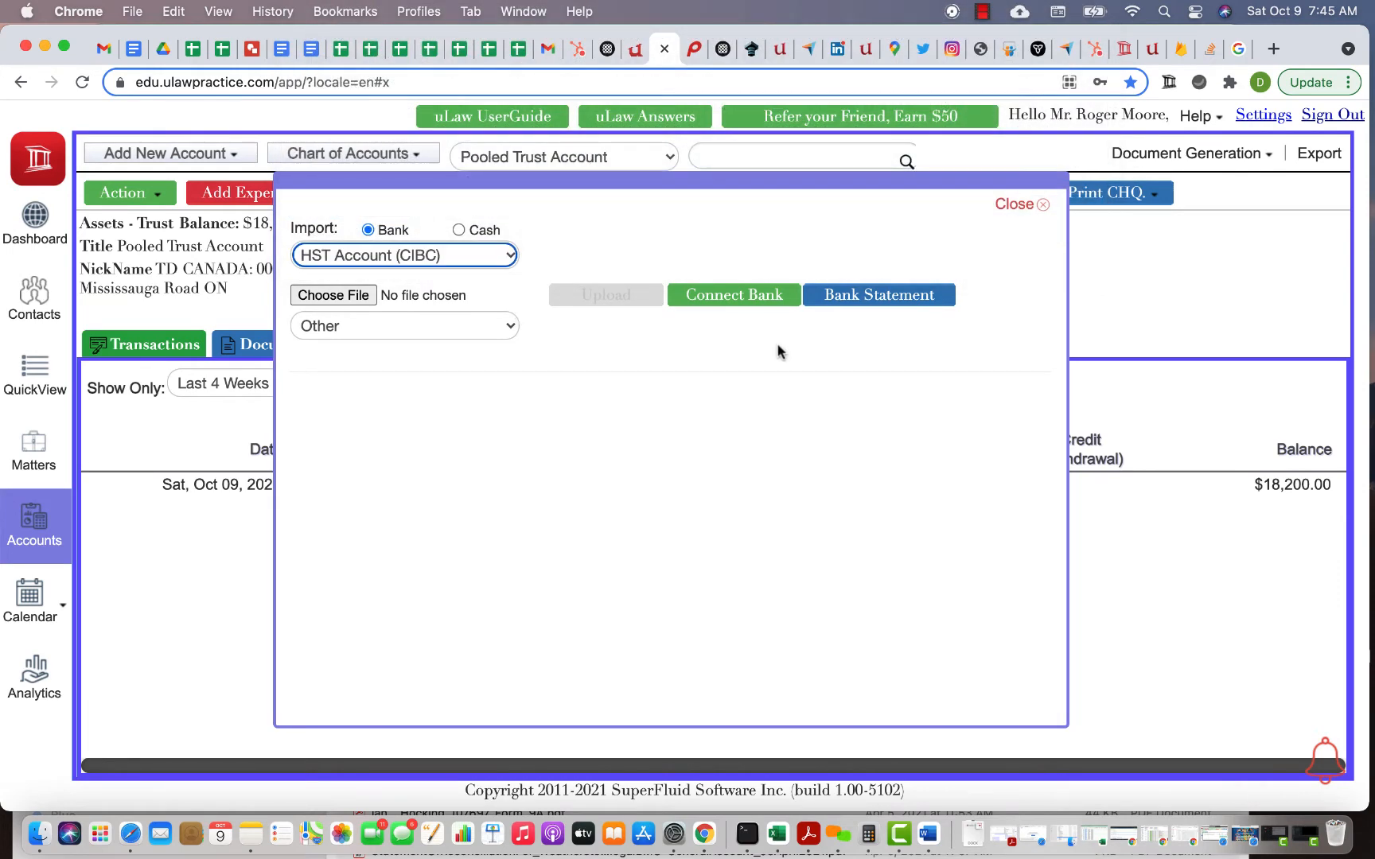
{"action": "left_click", "coordinate": [747, 299]}
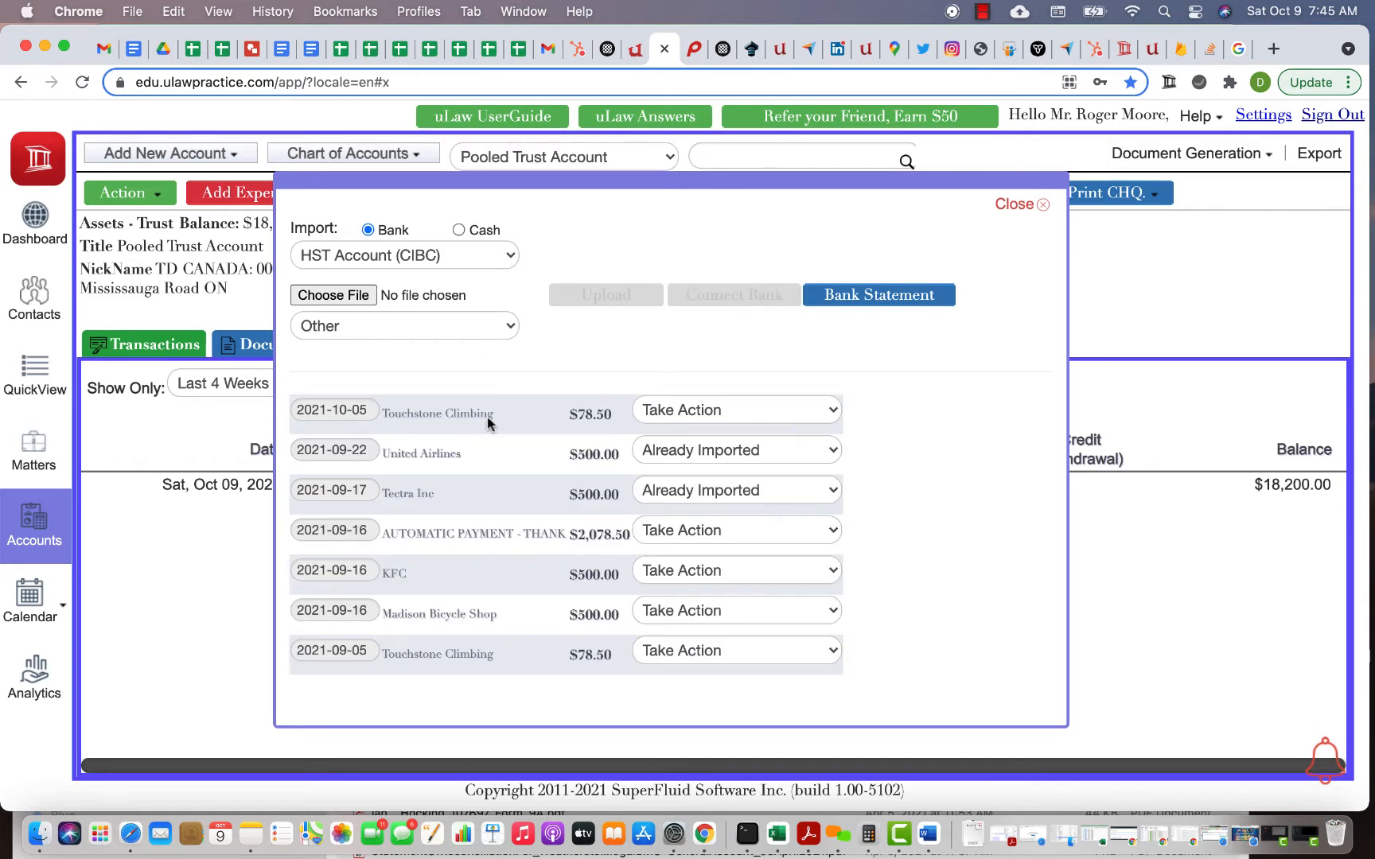
Record the 2021-09-22 United Airlines transaction as an office expense under Travel and close the import window.
{"action": "left_click", "coordinate": [697, 461]}
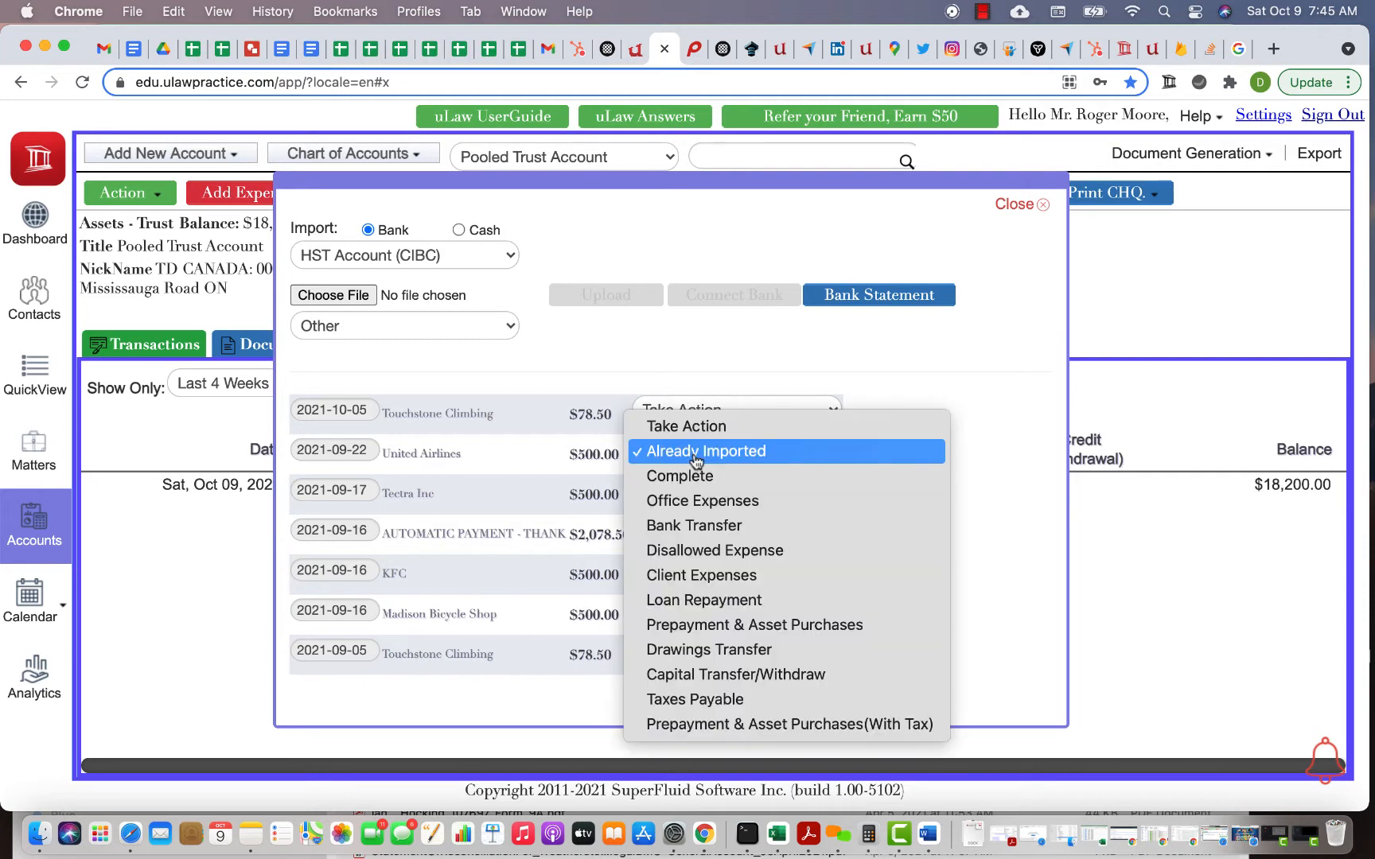
{"action": "left_click", "coordinate": [707, 503]}
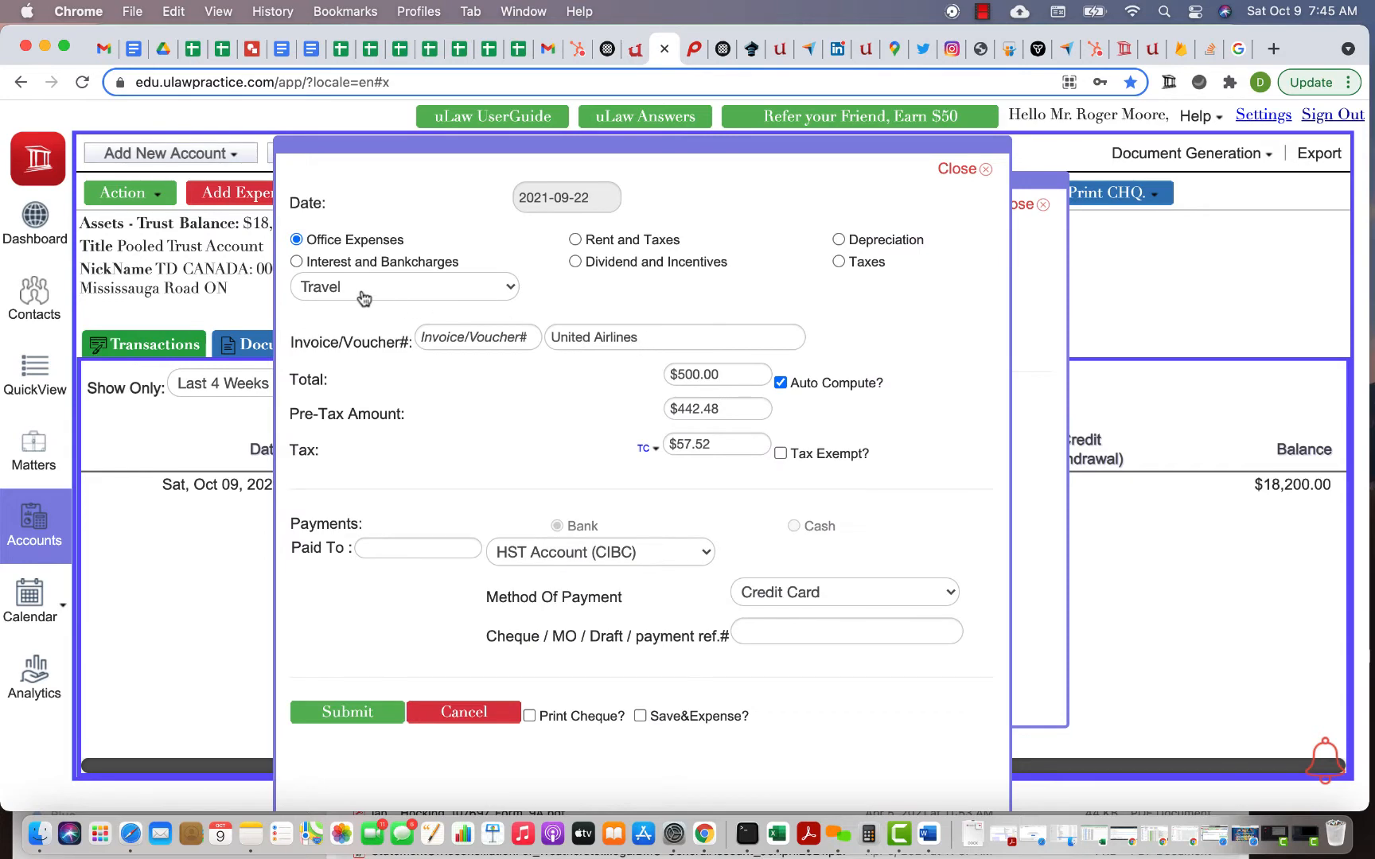
{"action": "left_click", "coordinate": [358, 710]}
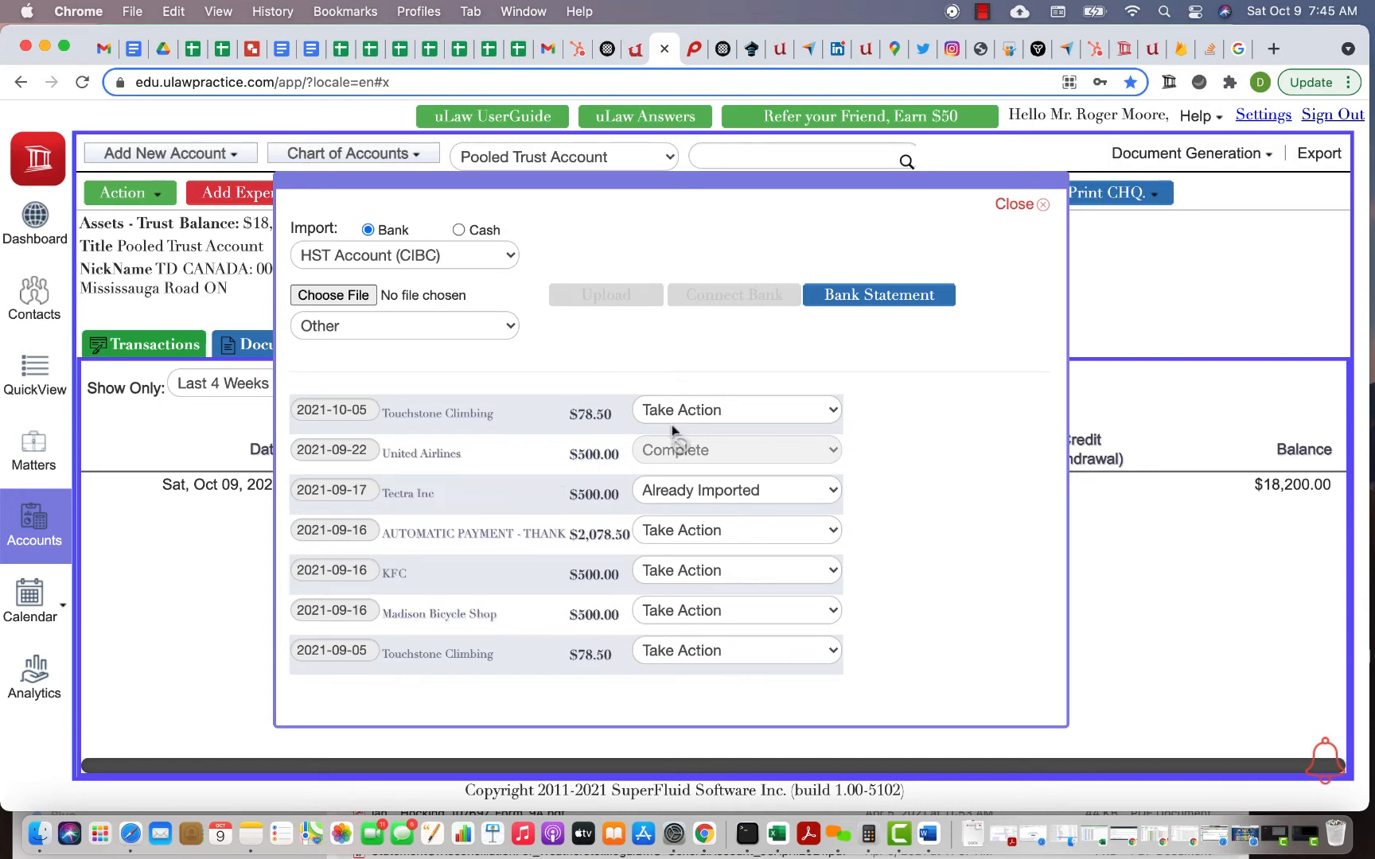
{"action": "left_click", "coordinate": [1014, 204]}
Try to connect the bank for the HST Account (CIBC) in a new statement import and close the import window.
{"action": "left_click", "coordinate": [559, 192]}
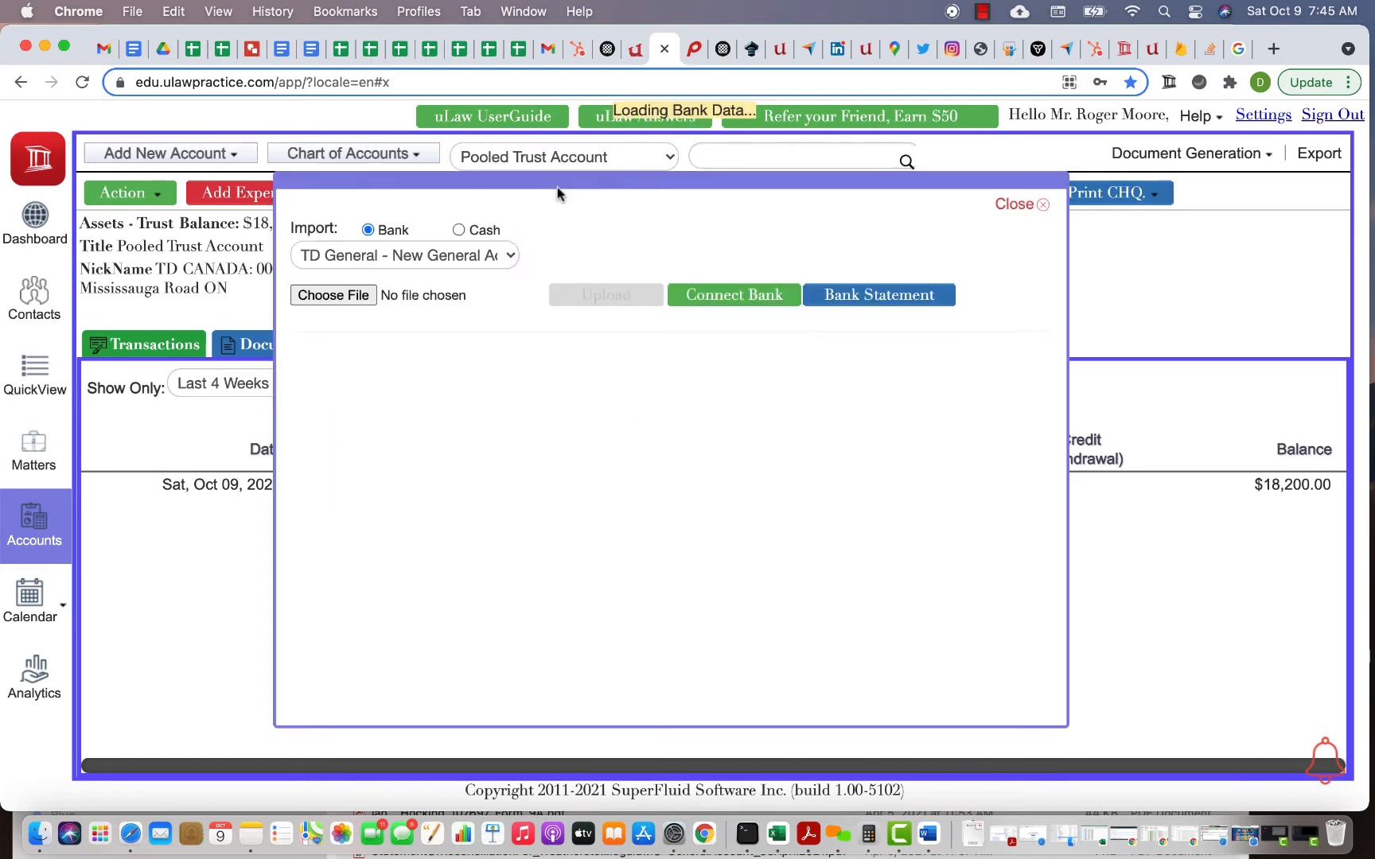
{"action": "left_click", "coordinate": [404, 255]}
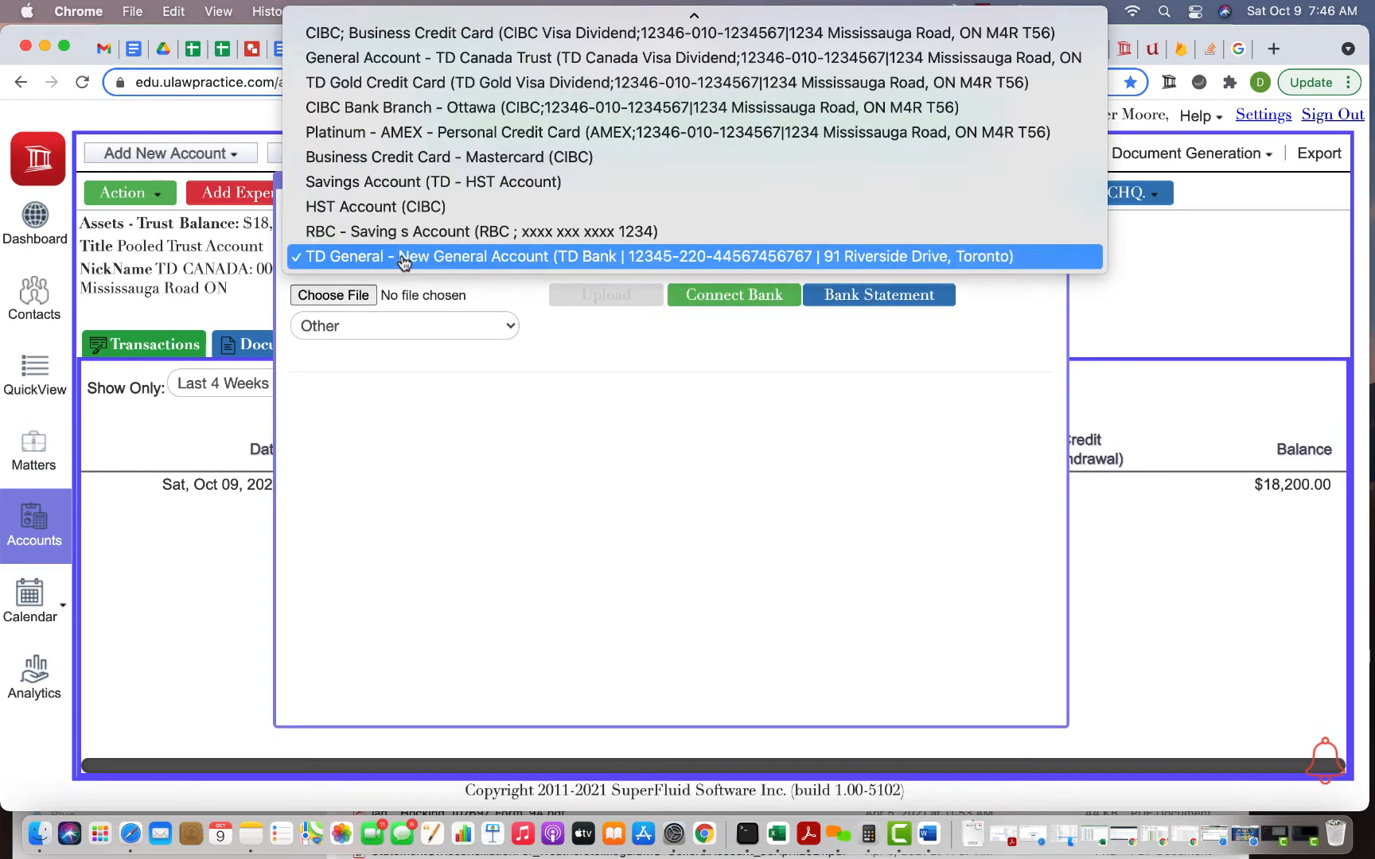
{"action": "left_click", "coordinate": [379, 208]}
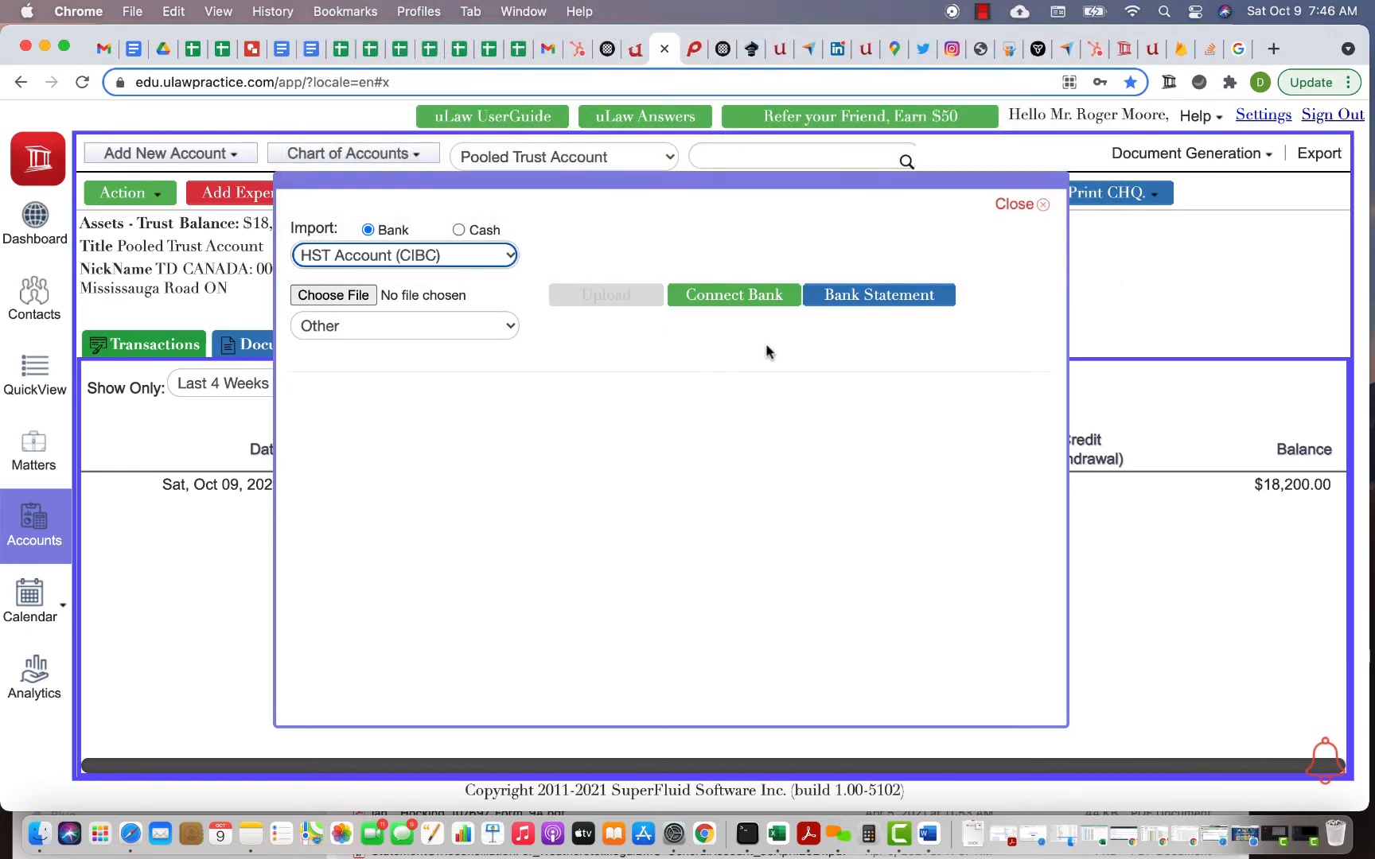
{"action": "left_click", "coordinate": [740, 294]}
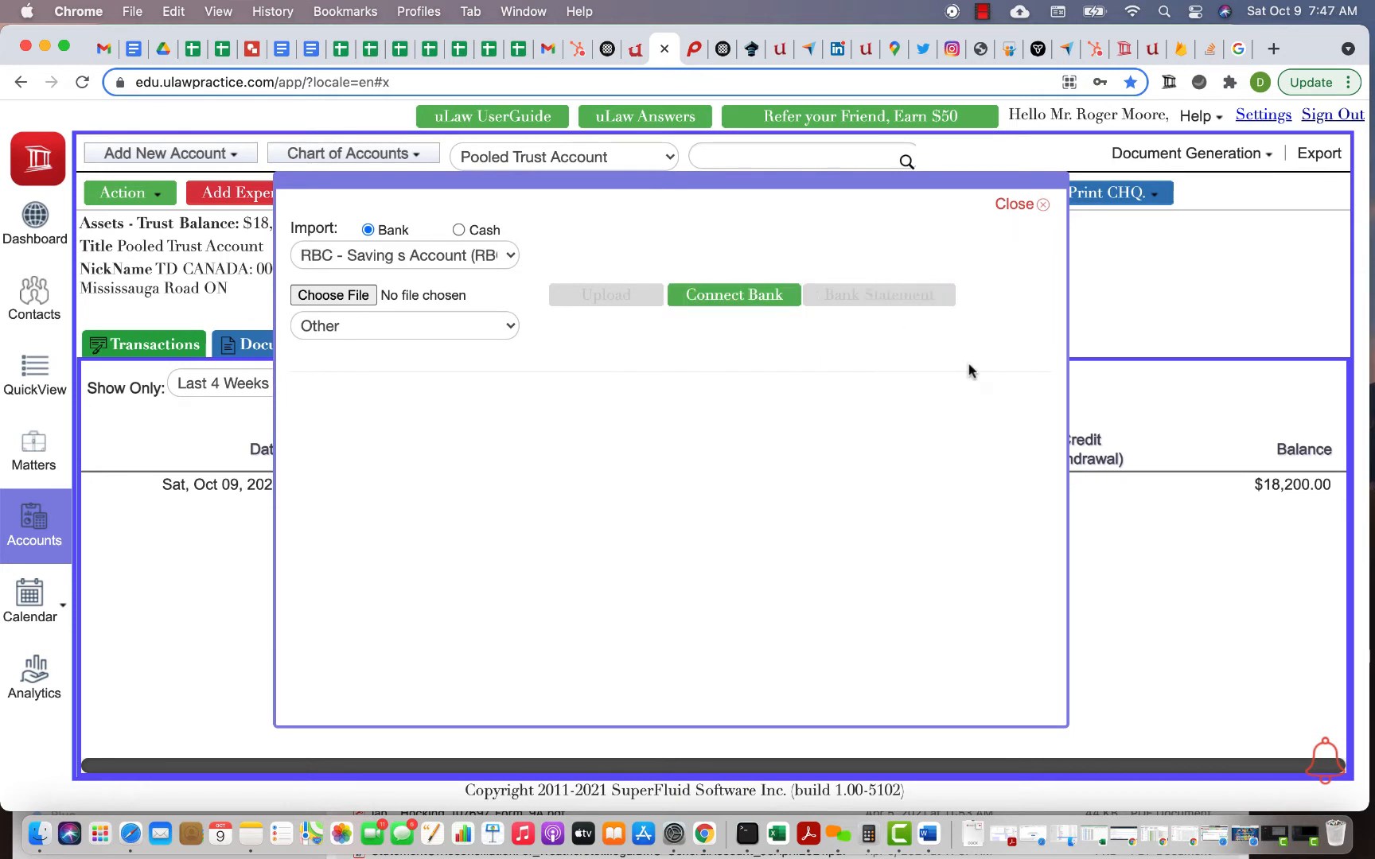
{"action": "left_click", "coordinate": [1018, 208]}
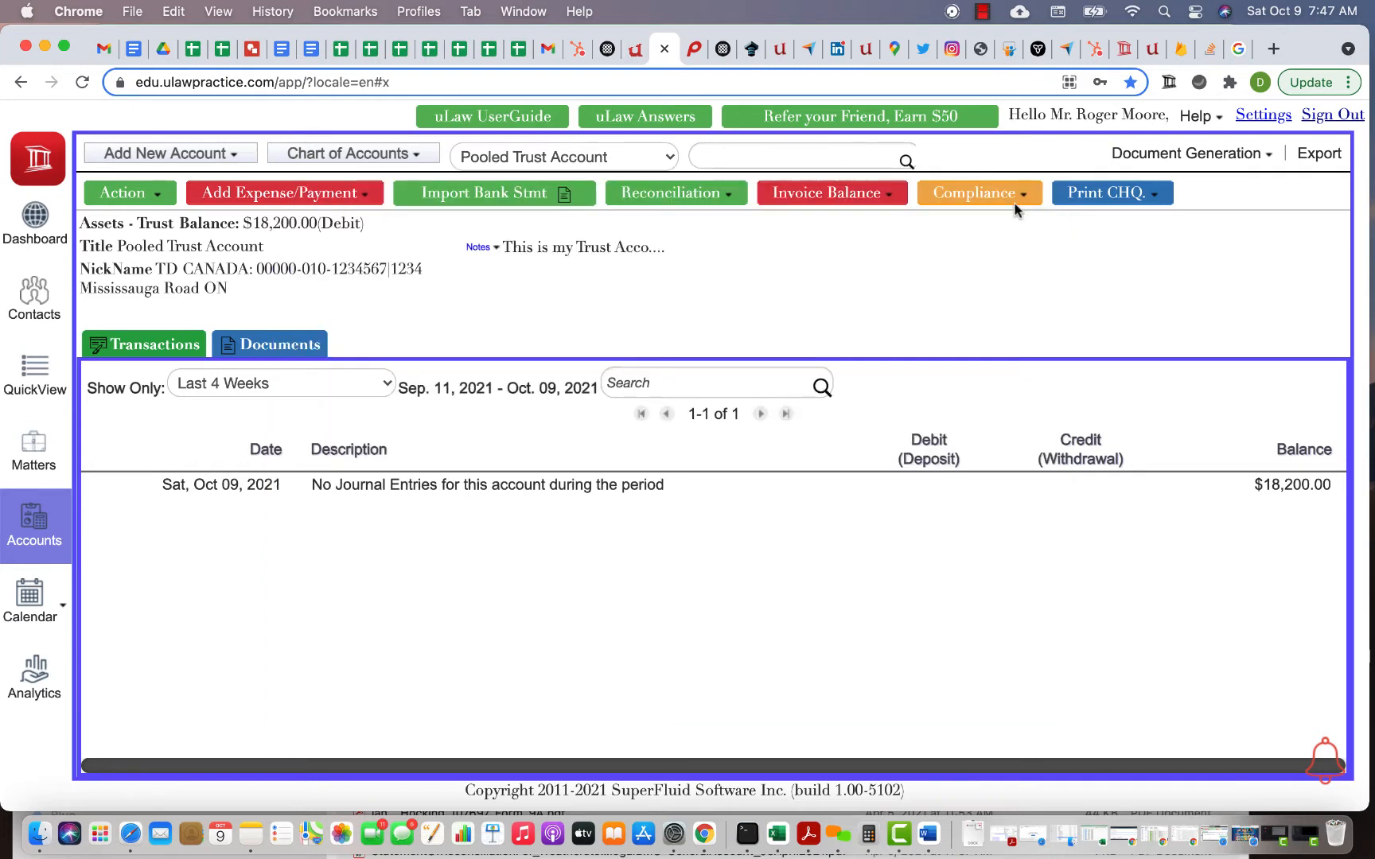
Review the bank statement of the RBC - Saving s Account from the bank statement import and close the statement.
{"action": "left_click", "coordinate": [527, 192]}
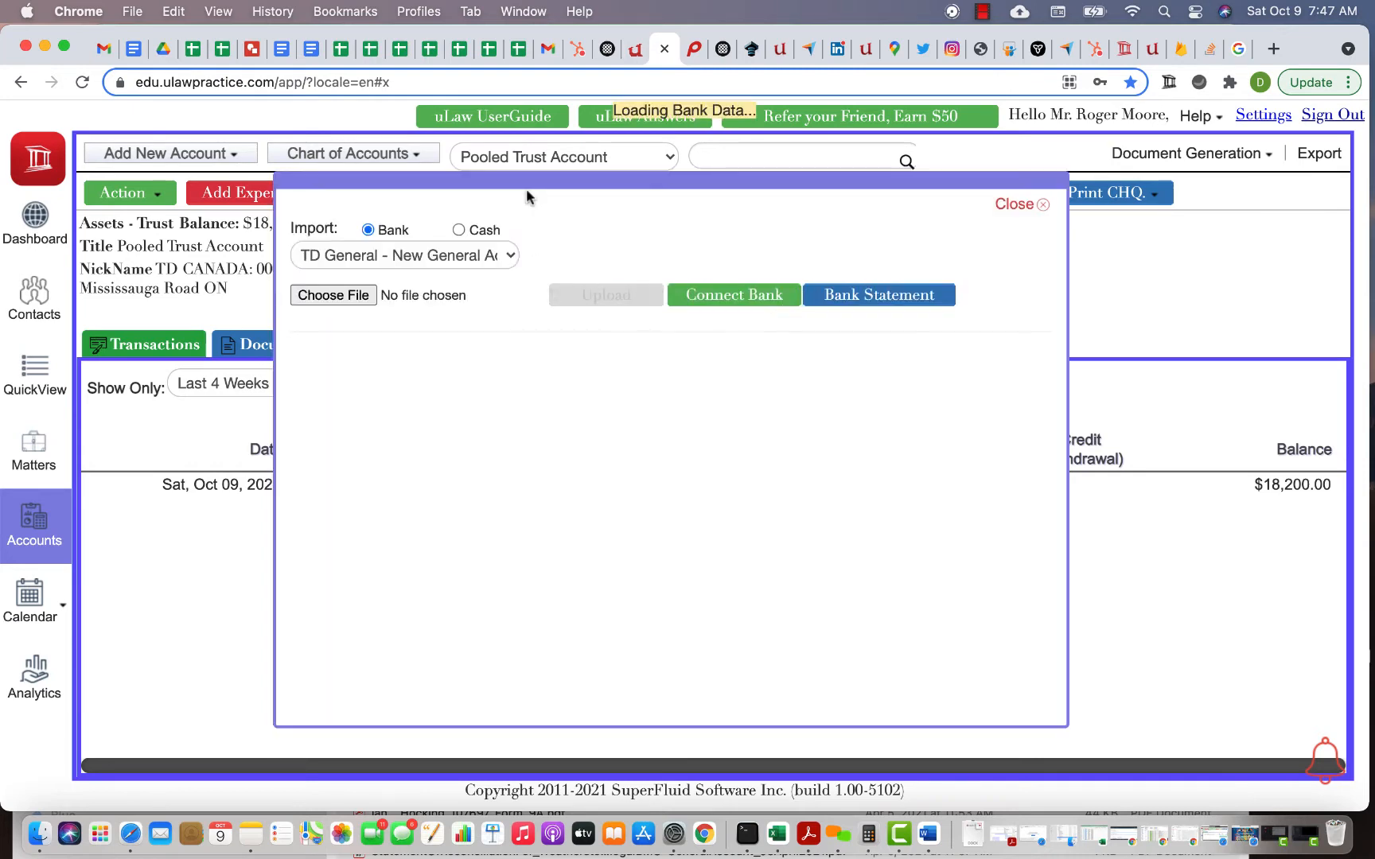
{"action": "left_click", "coordinate": [482, 253]}
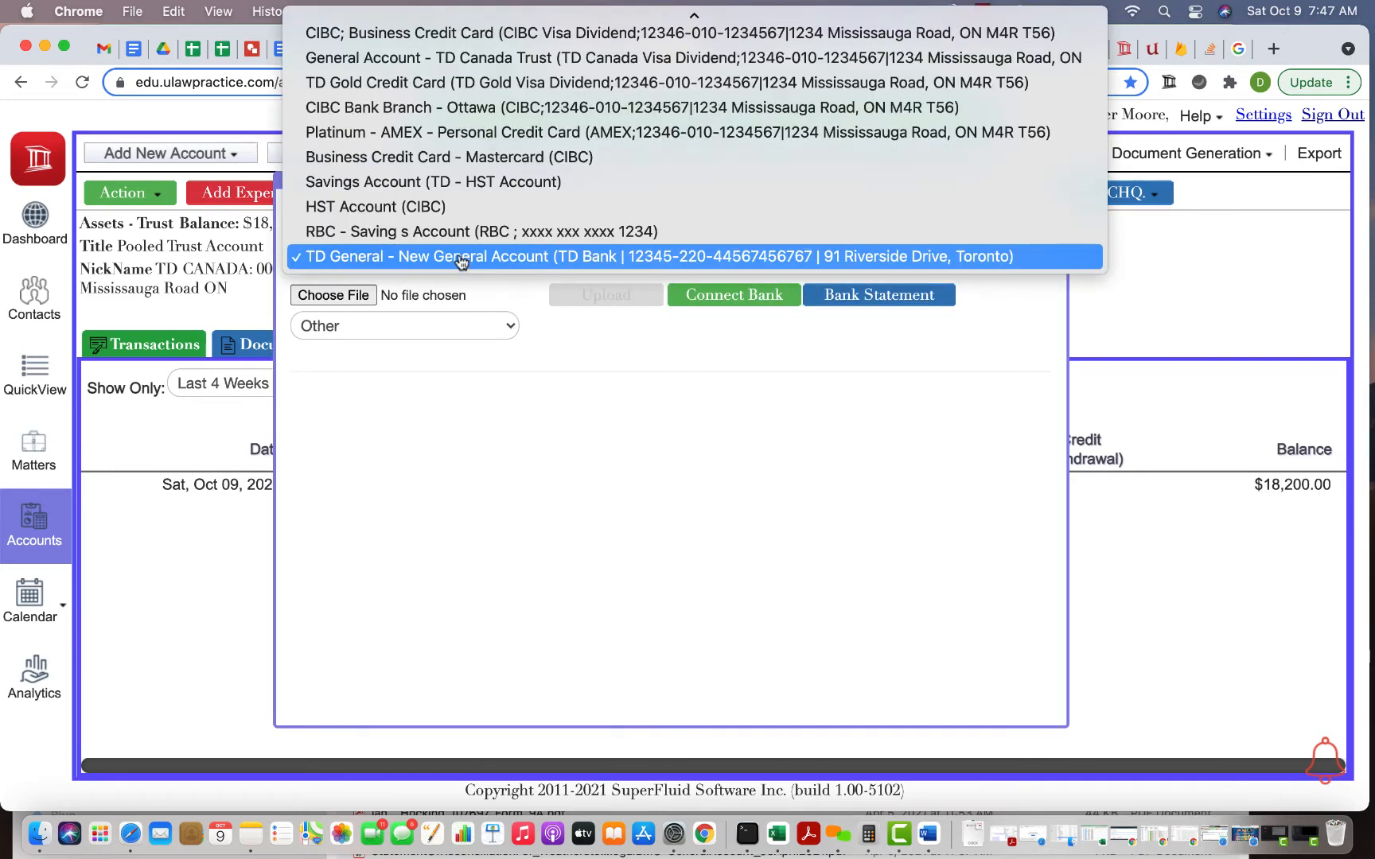
{"action": "left_click", "coordinate": [426, 232]}
{"action": "left_click", "coordinate": [897, 299]}
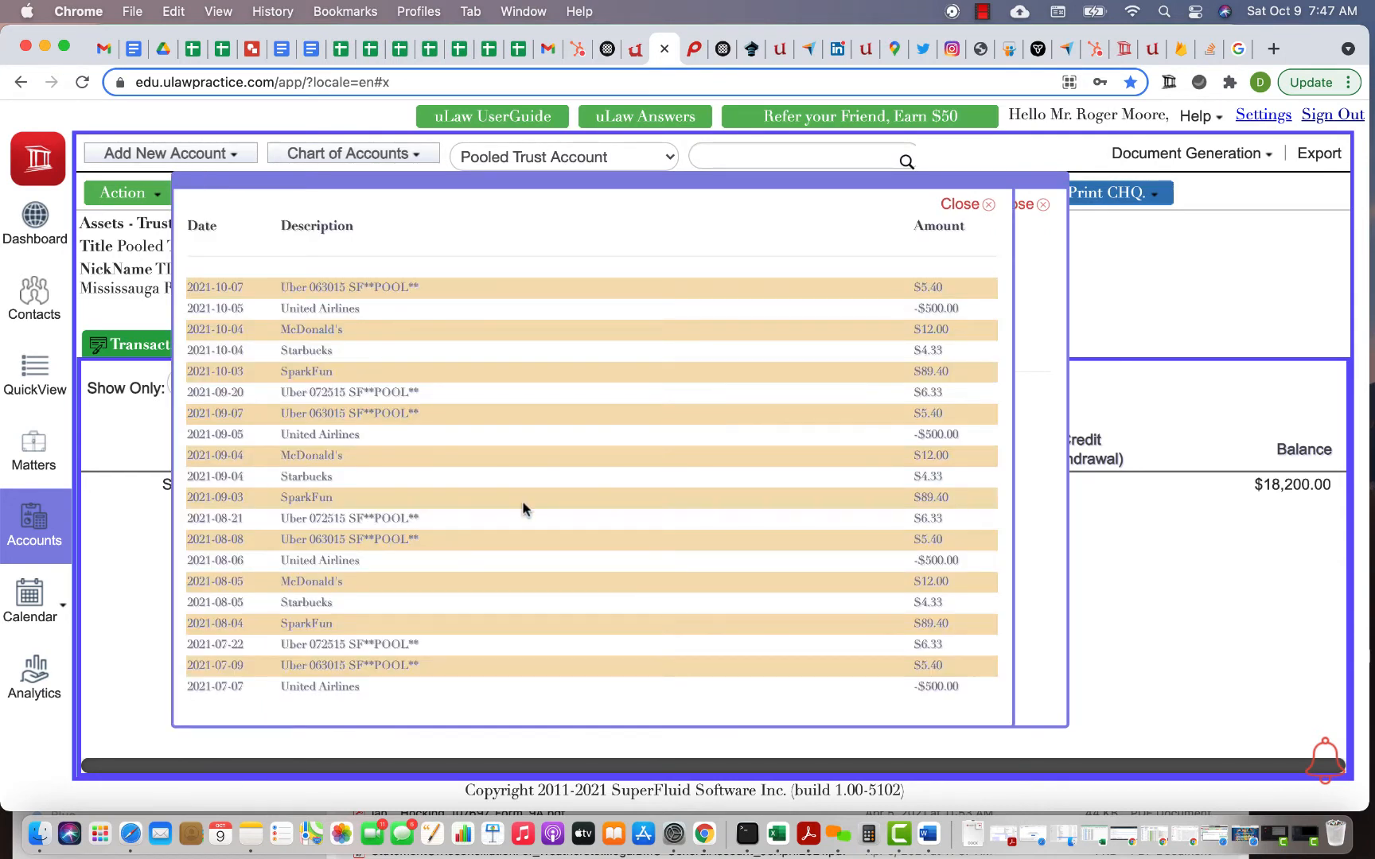
{"action": "scroll", "coordinate": [522, 509], "scroll_direction": "down", "scroll_amount": 5}
{"action": "scroll", "coordinate": [522, 509], "scroll_direction": "up", "scroll_amount": 10}
{"action": "left_click", "coordinate": [962, 206]}
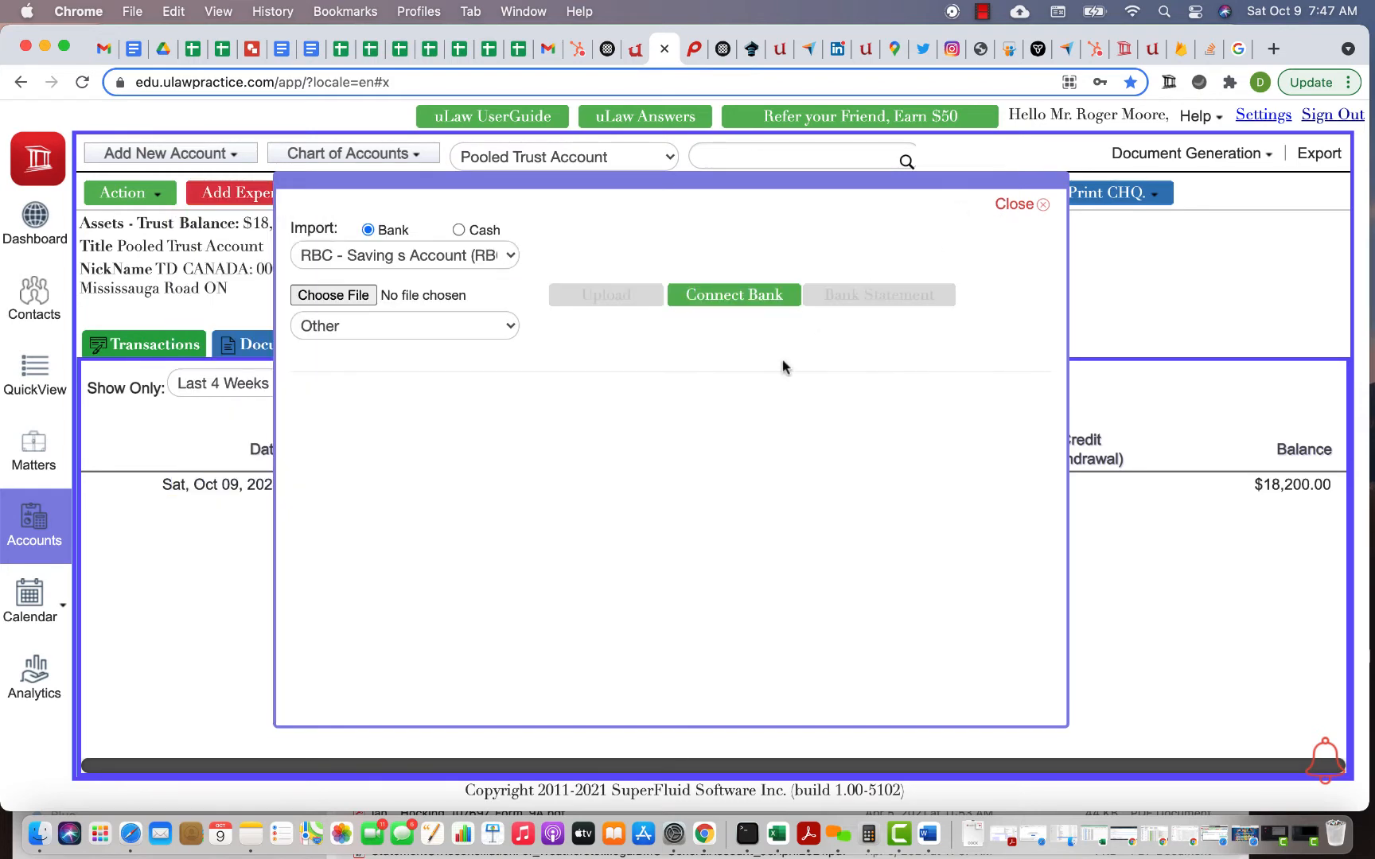
Load the RBC savings account's bank transactions and record the 2021-10-07 Uber charge as an office expense under Travel.
{"action": "left_click", "coordinate": [745, 300]}
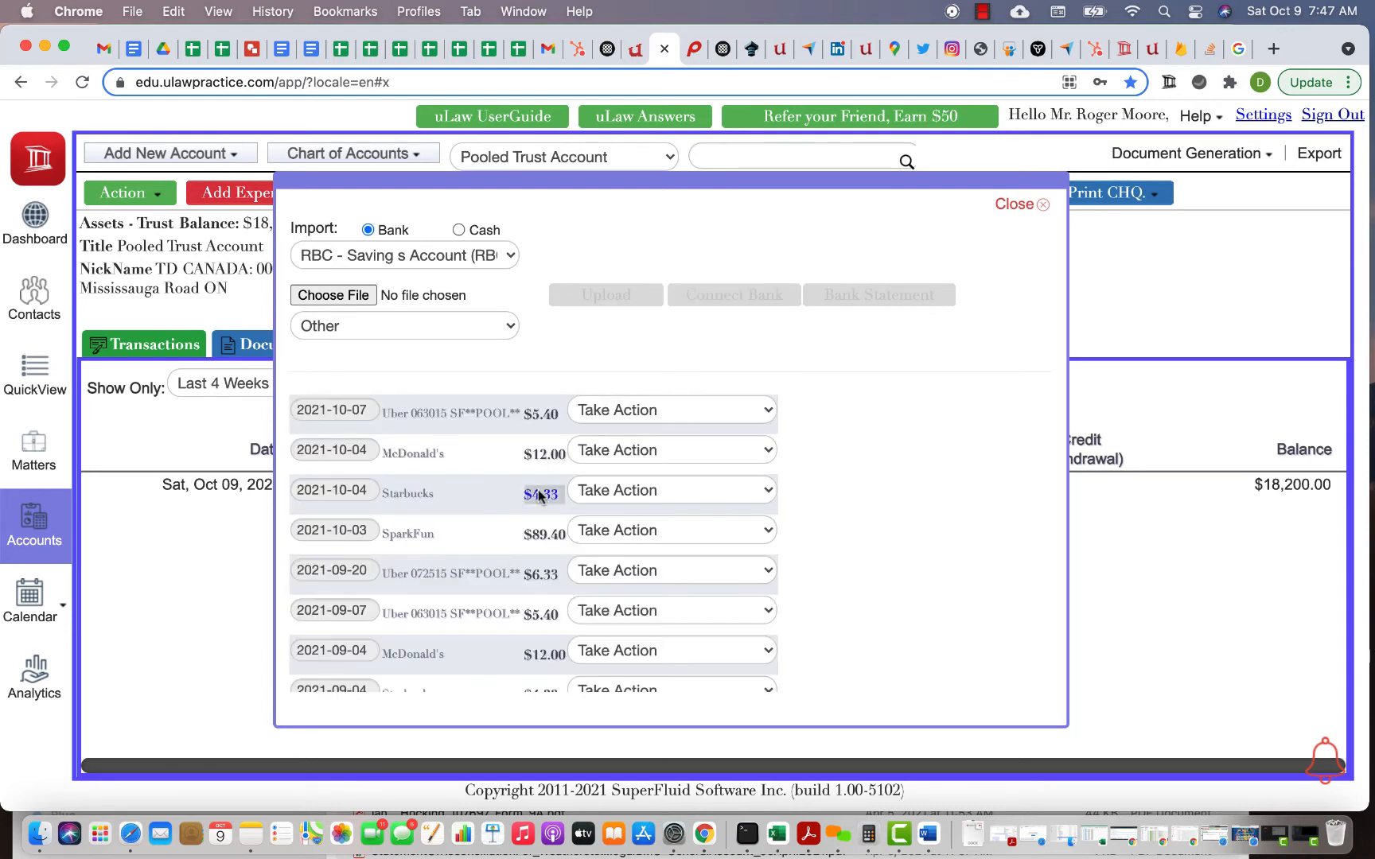
{"action": "left_click", "coordinate": [660, 409]}
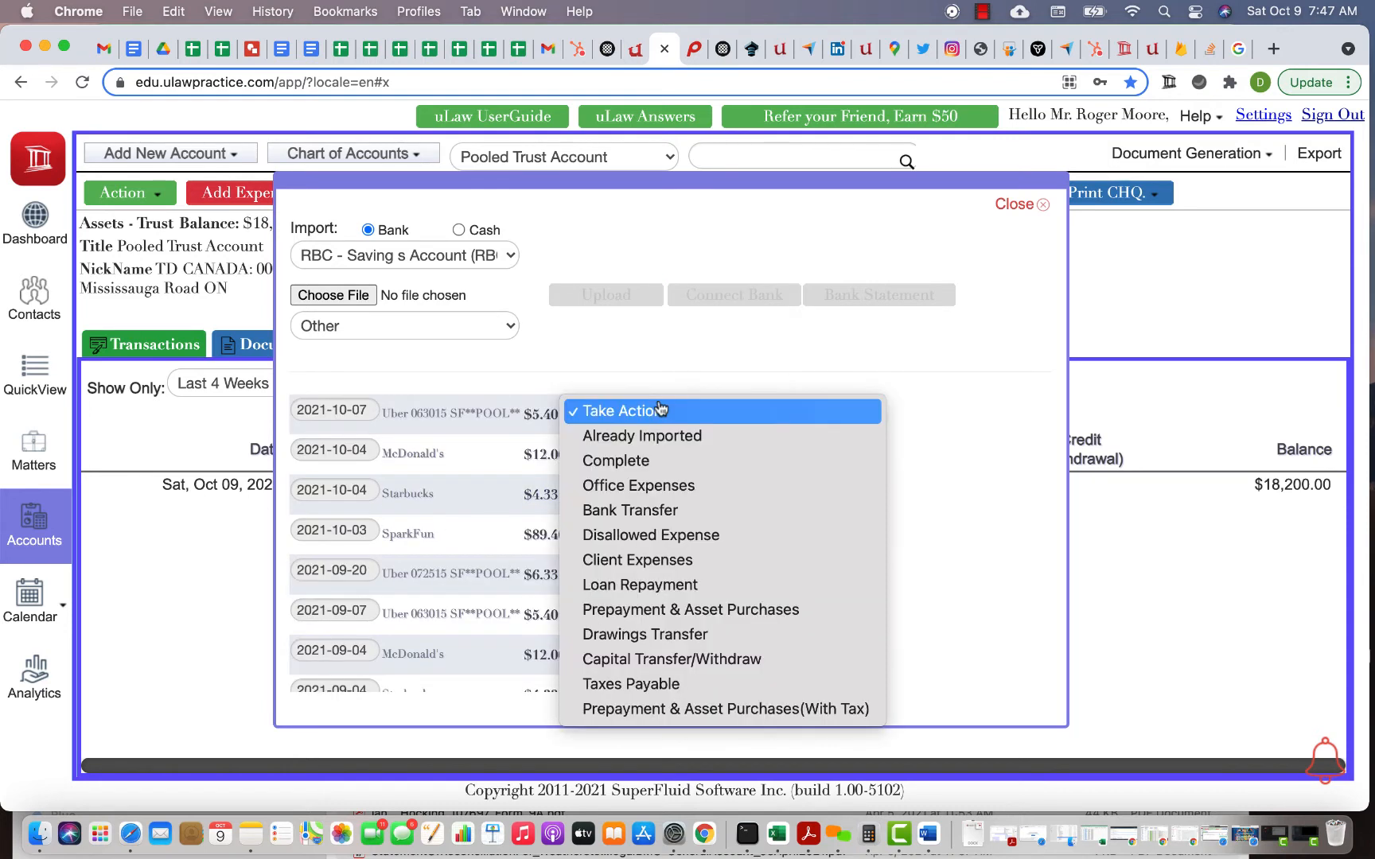
{"action": "left_click", "coordinate": [644, 485]}
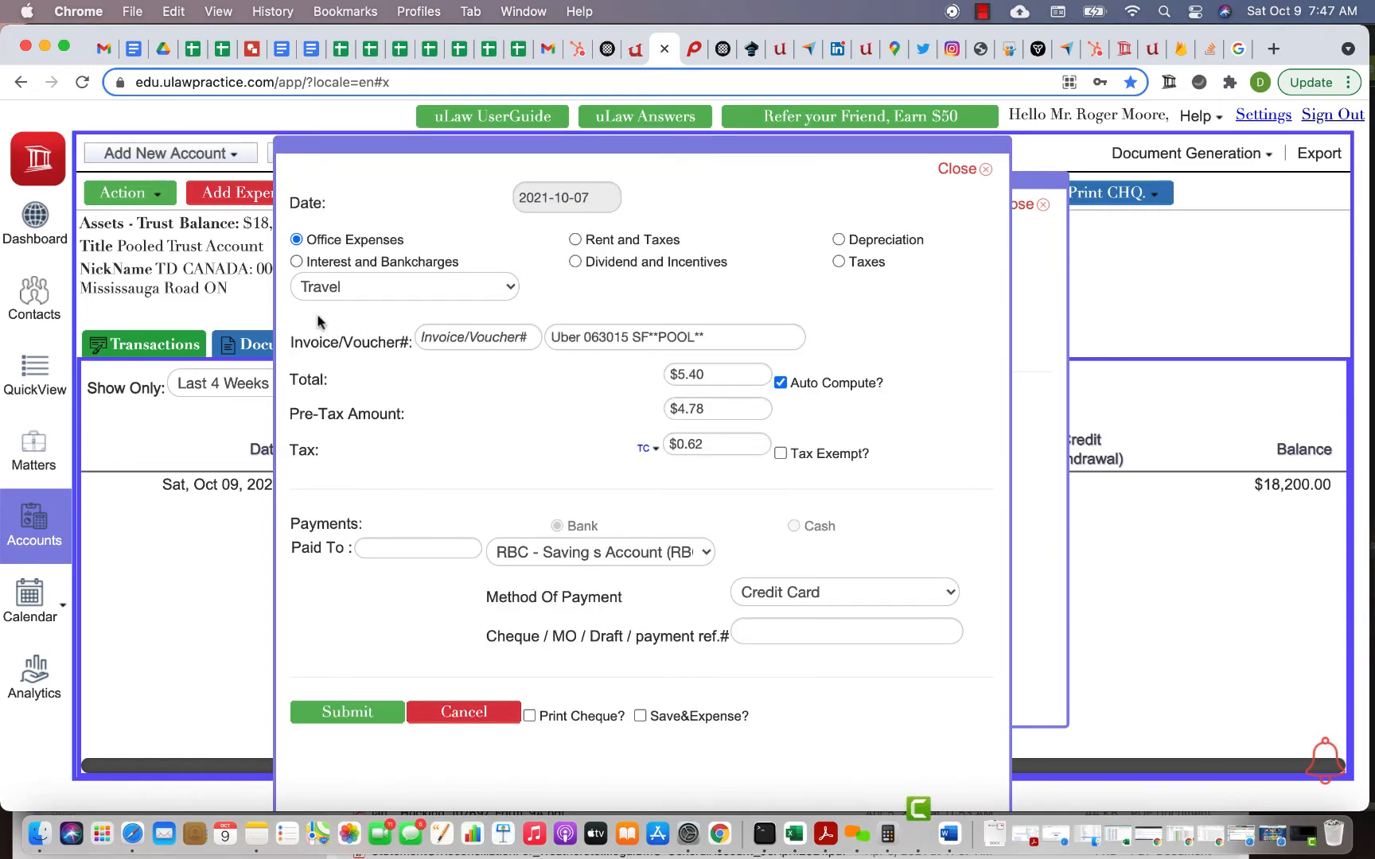
{"action": "left_click", "coordinate": [352, 712]}
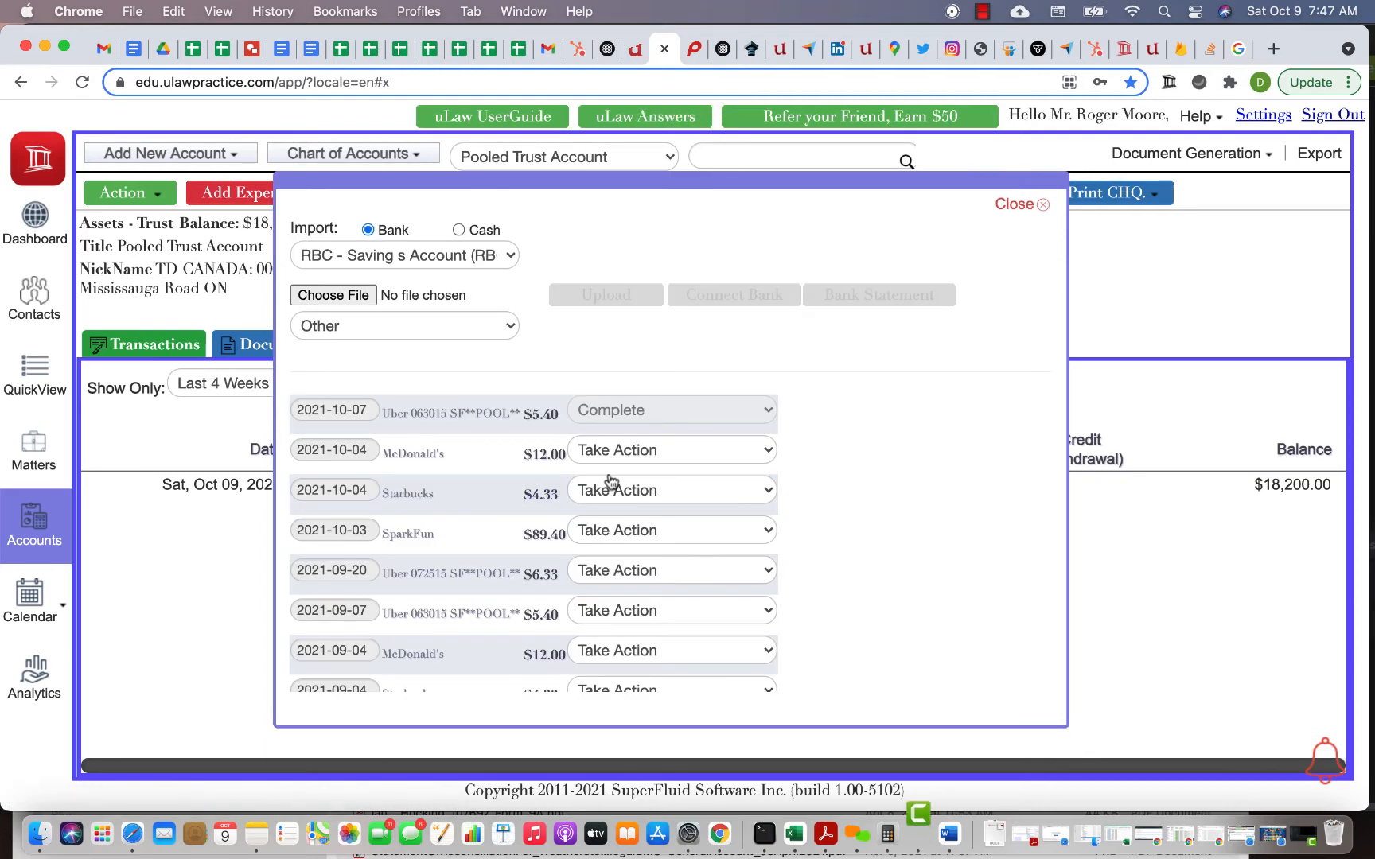
Record the 2021-10-04 Starbucks transaction as an office expense under Meals and close the import window.
{"action": "left_click", "coordinate": [615, 491]}
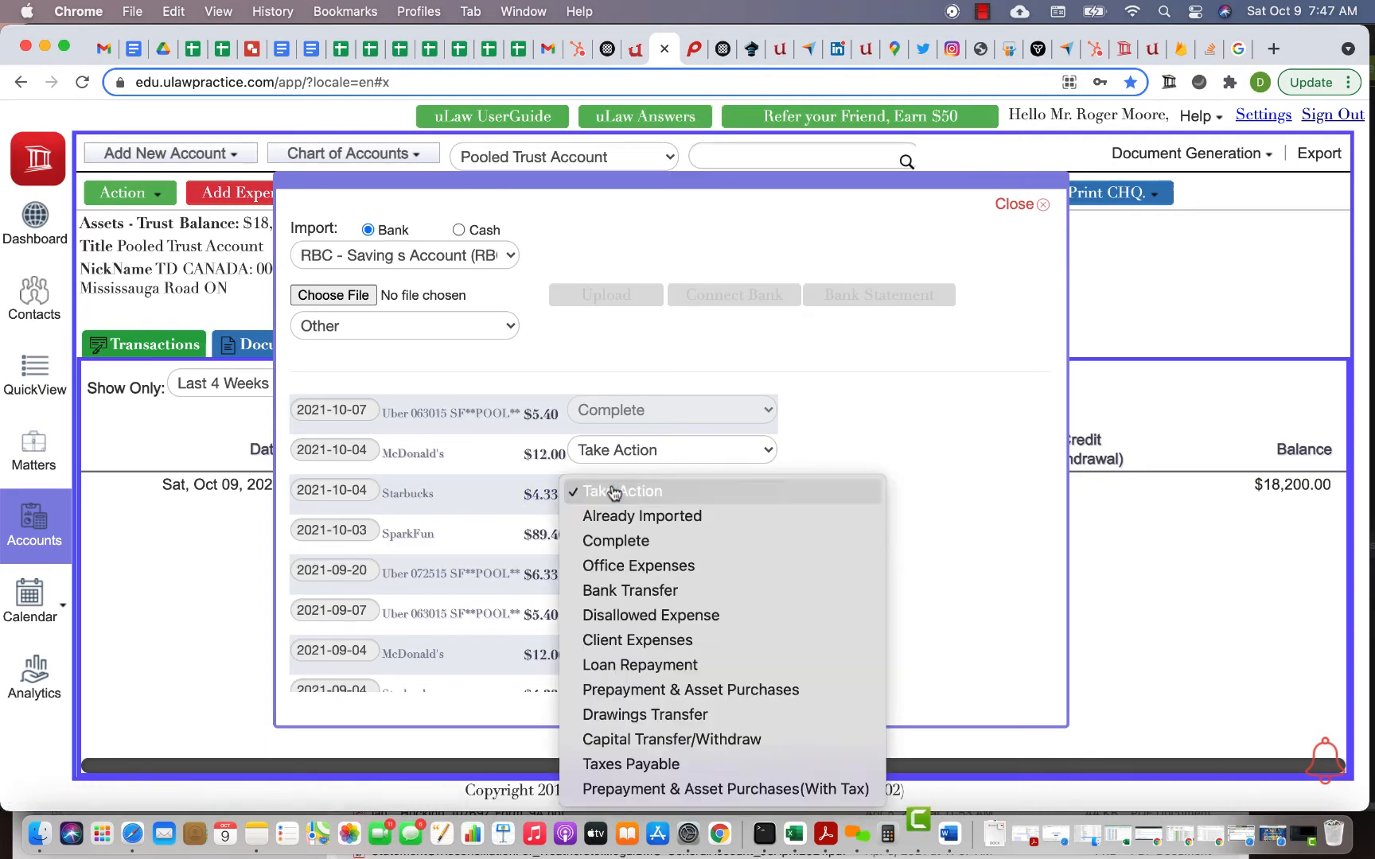
{"action": "left_click", "coordinate": [620, 541]}
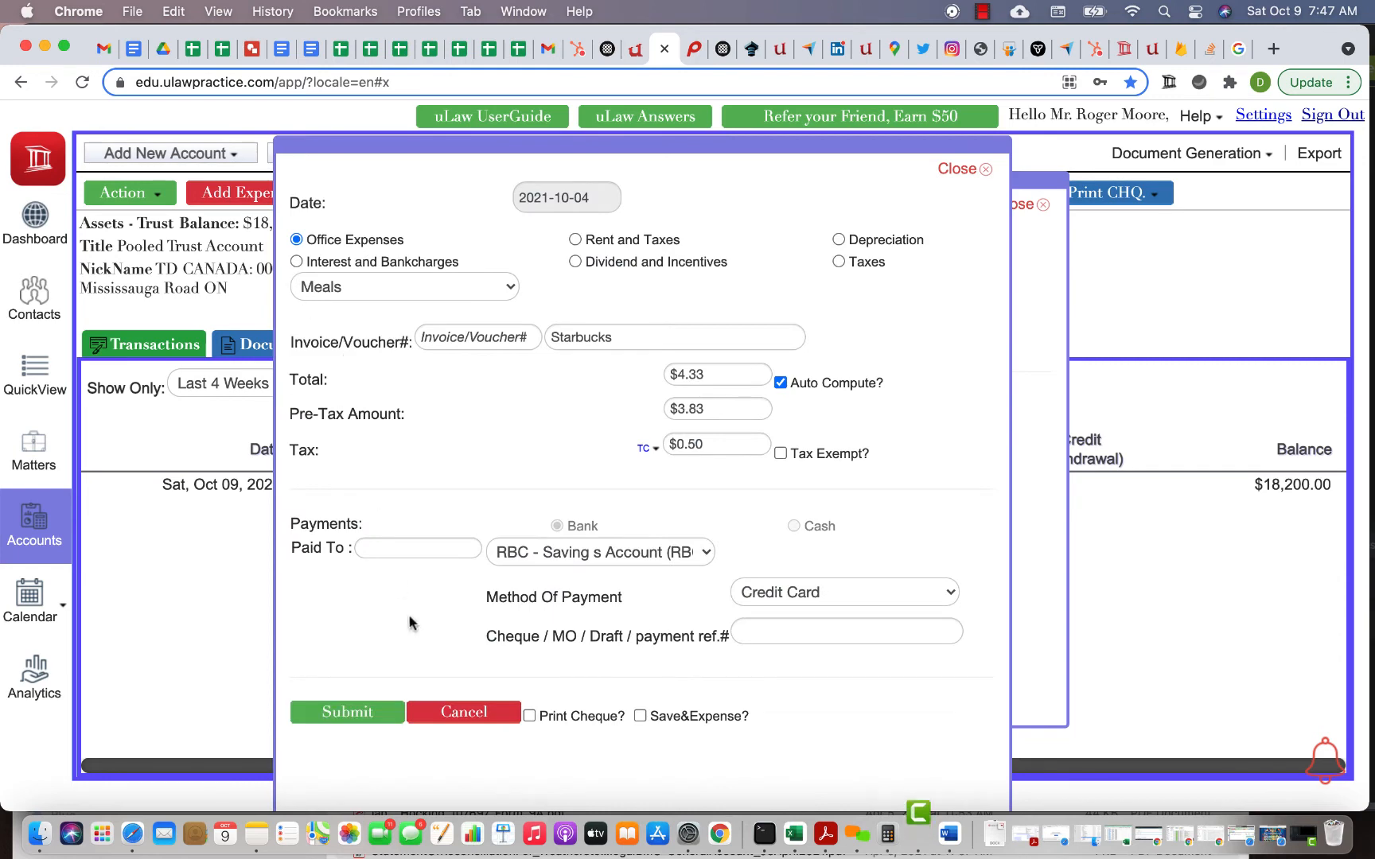
{"action": "left_click", "coordinate": [347, 712]}
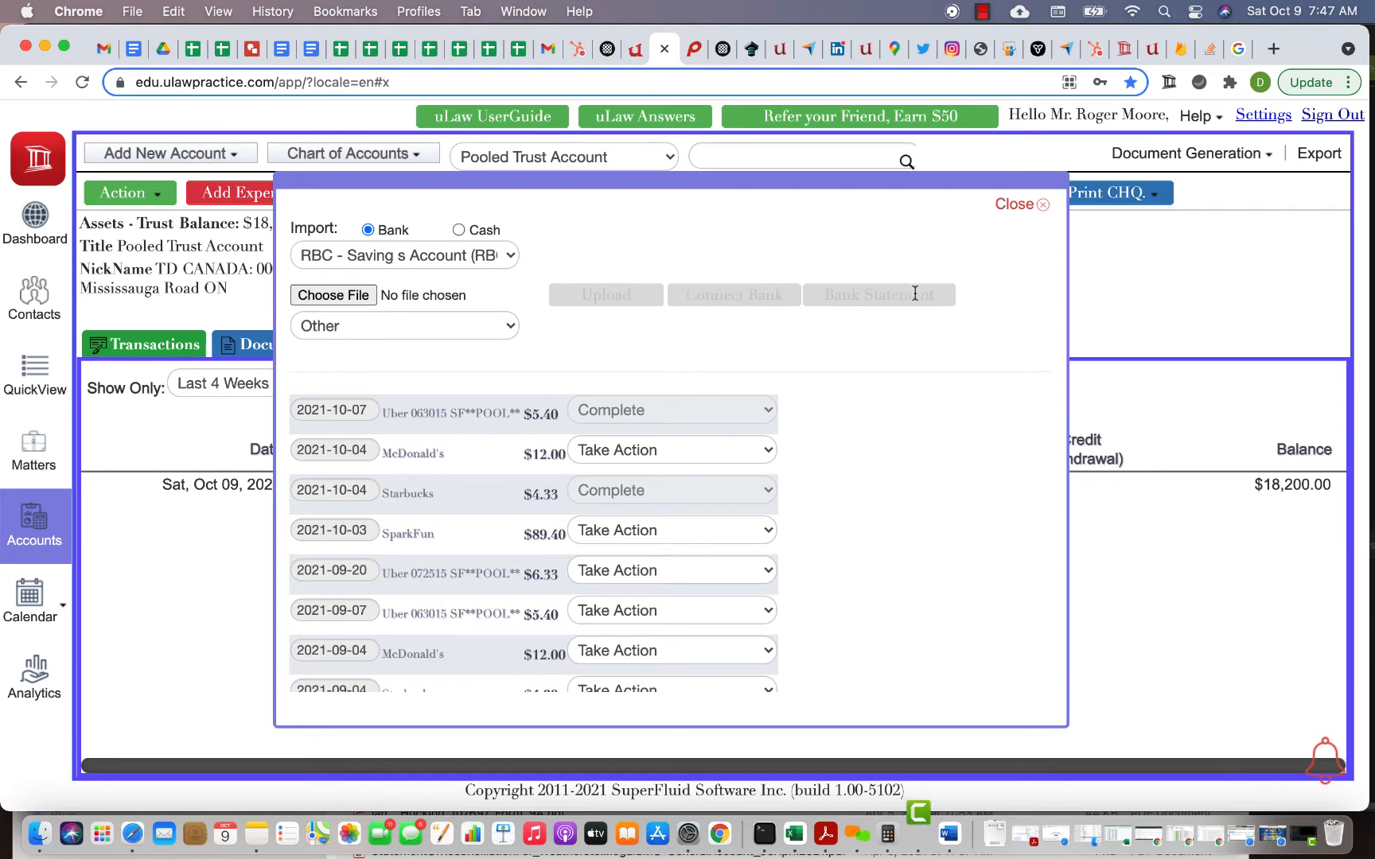
{"action": "left_click", "coordinate": [1028, 206]}
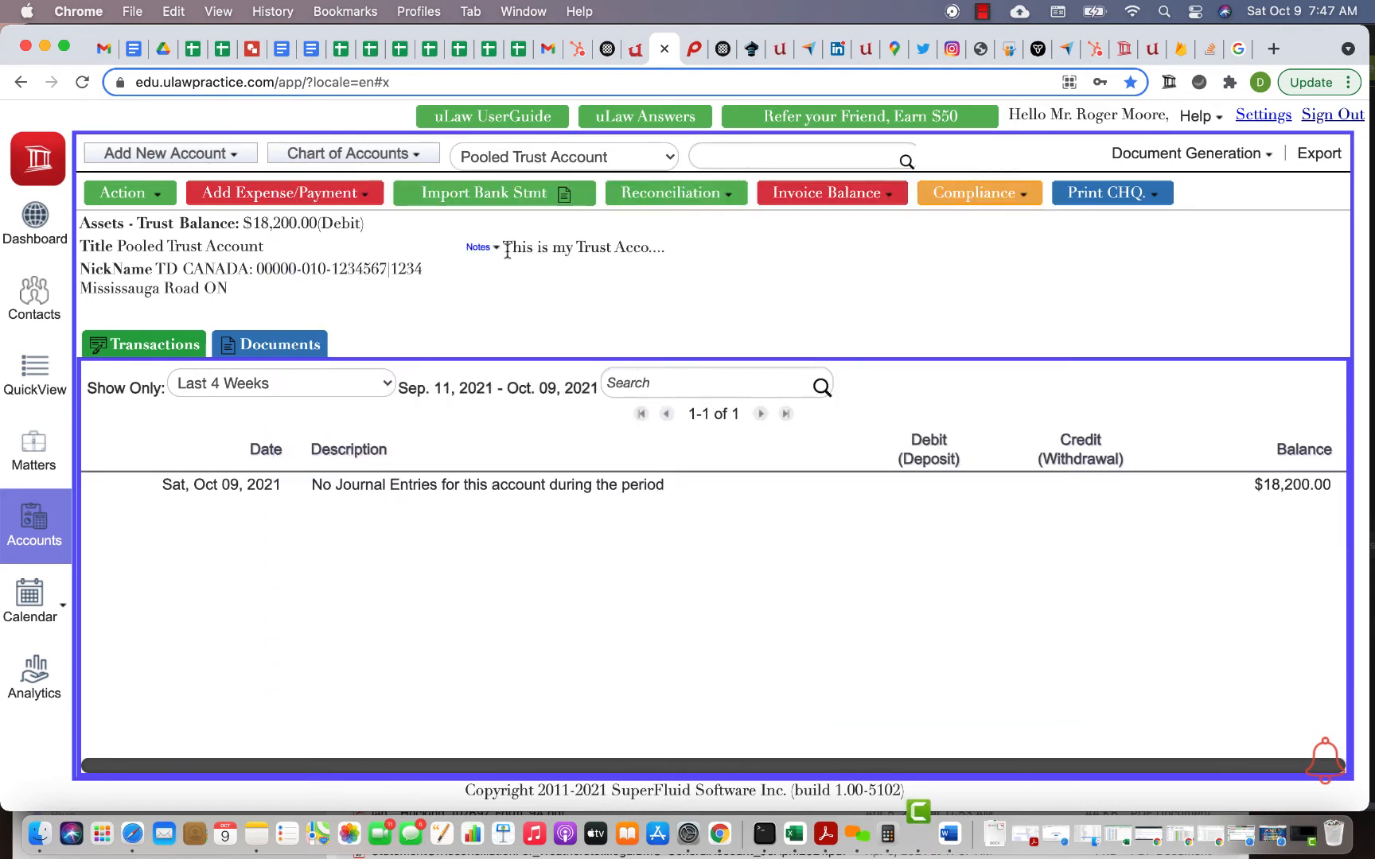
Open the Trust (Multiple Acc) Reconciliation and select the Pooled Trust Account.
{"action": "left_click", "coordinate": [711, 196]}
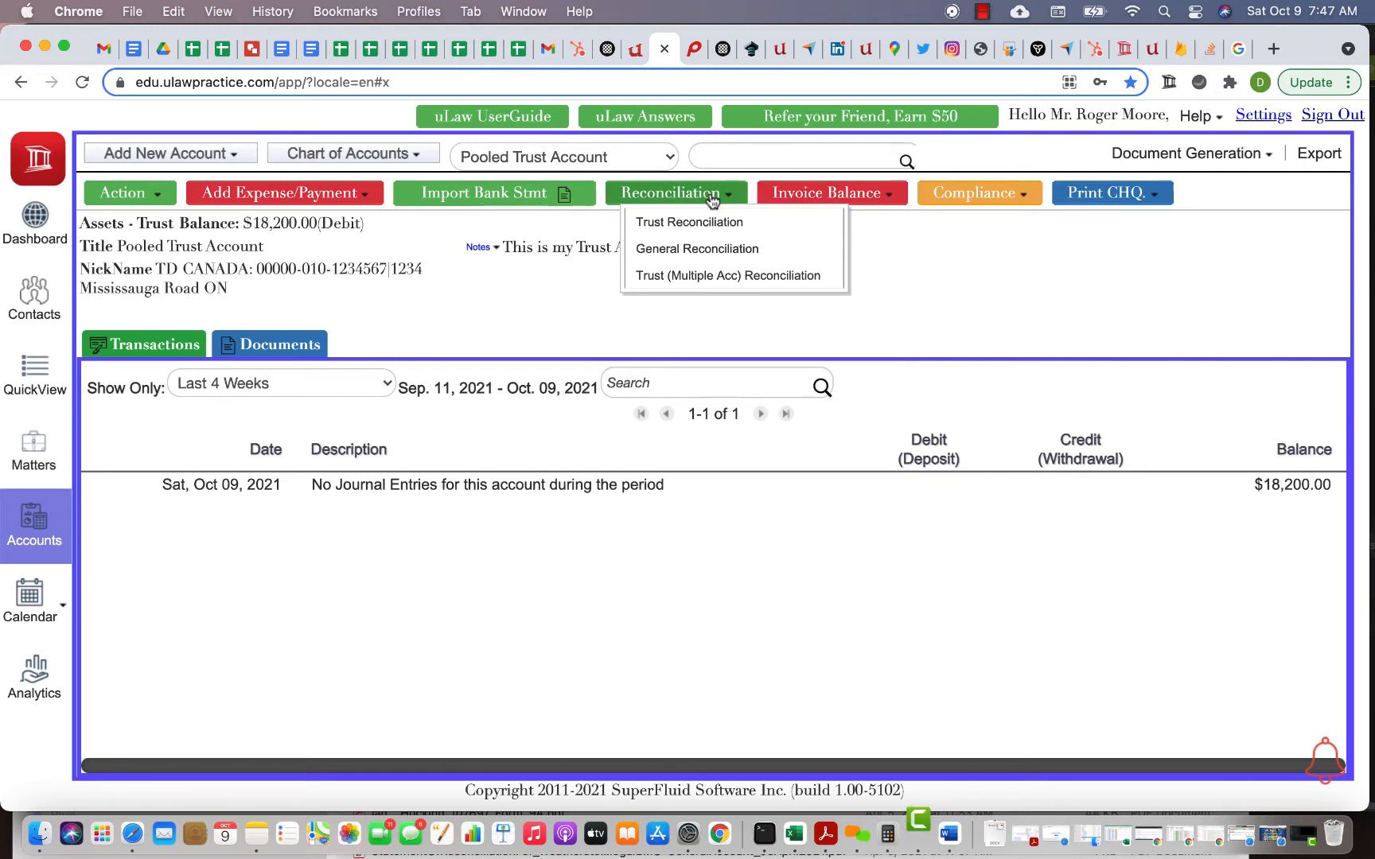
{"action": "left_click", "coordinate": [701, 275]}
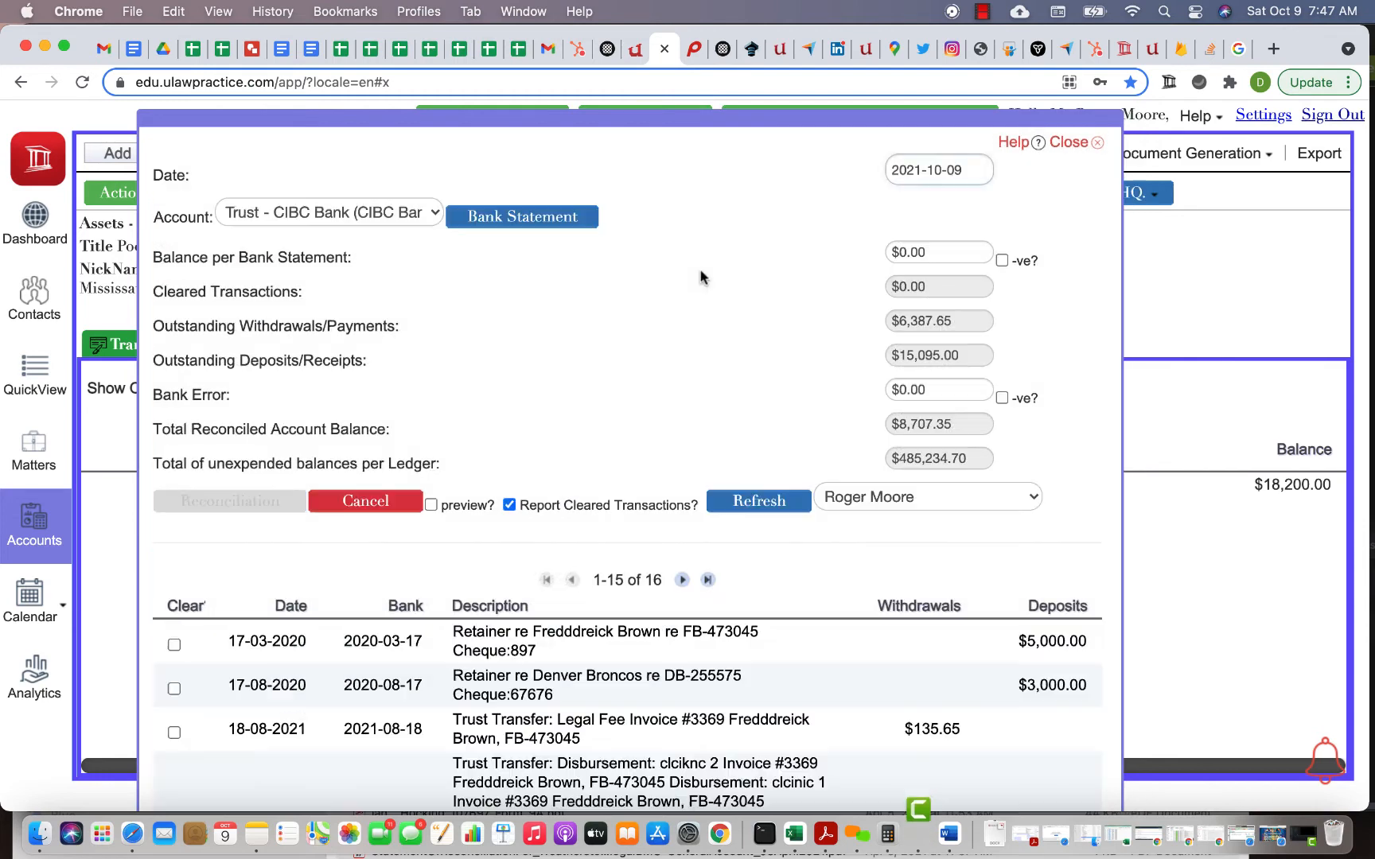
{"action": "left_click", "coordinate": [362, 213]}
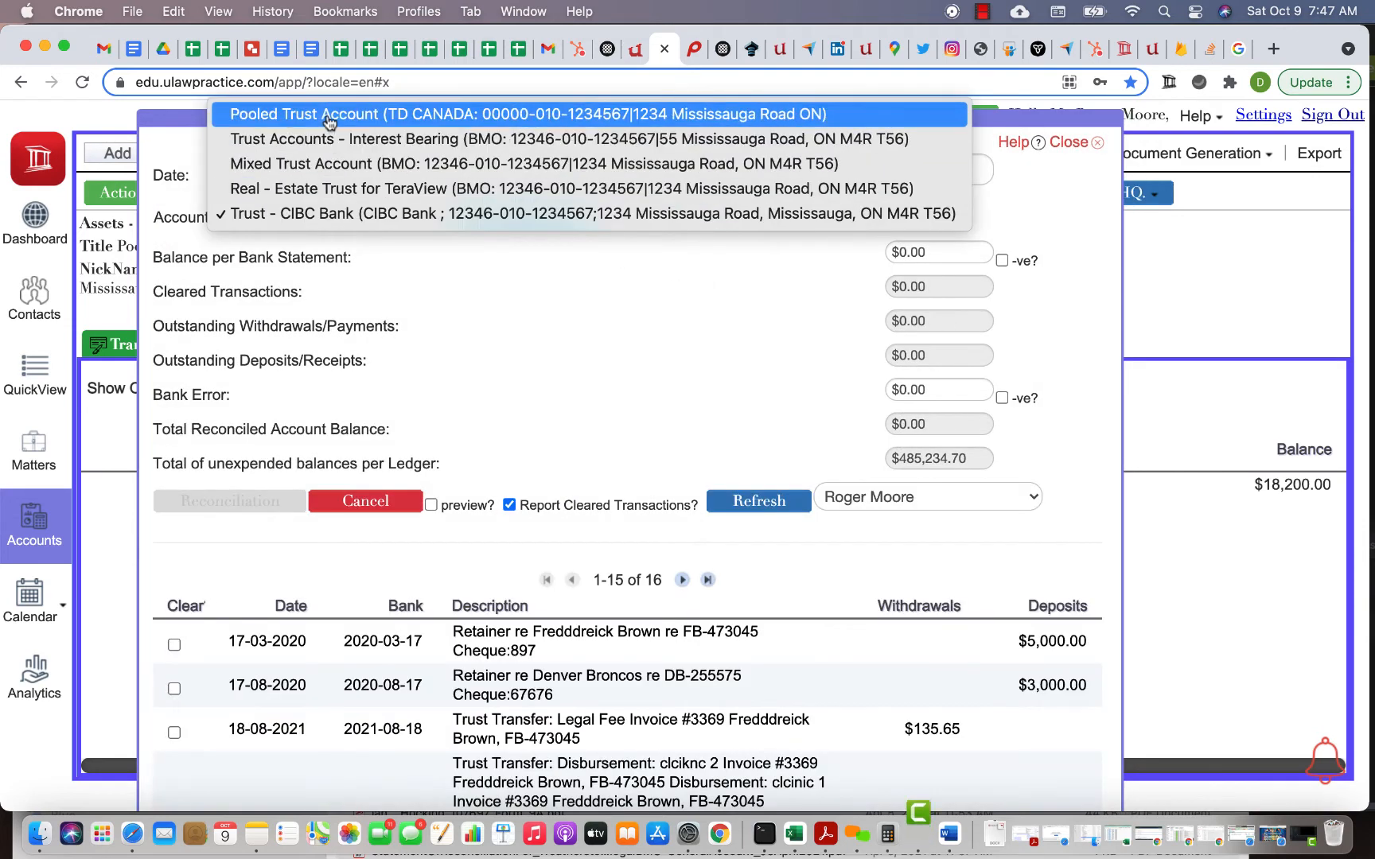
{"action": "left_click", "coordinate": [329, 119]}
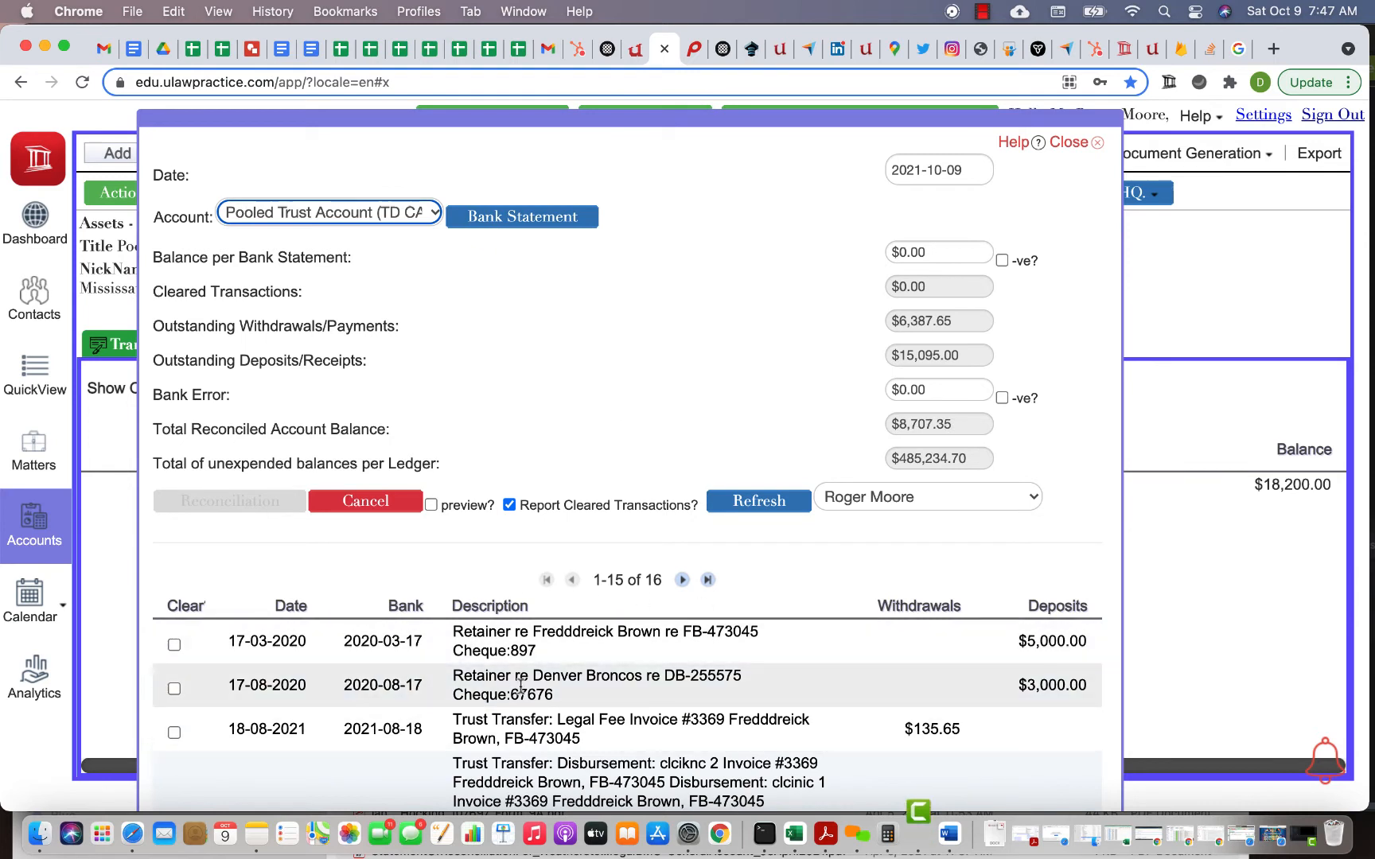
Examine the Pooled Trust Account's bank statement against the reconciliation's listed transactions and close the reconciliation.
{"action": "left_click", "coordinate": [512, 228]}
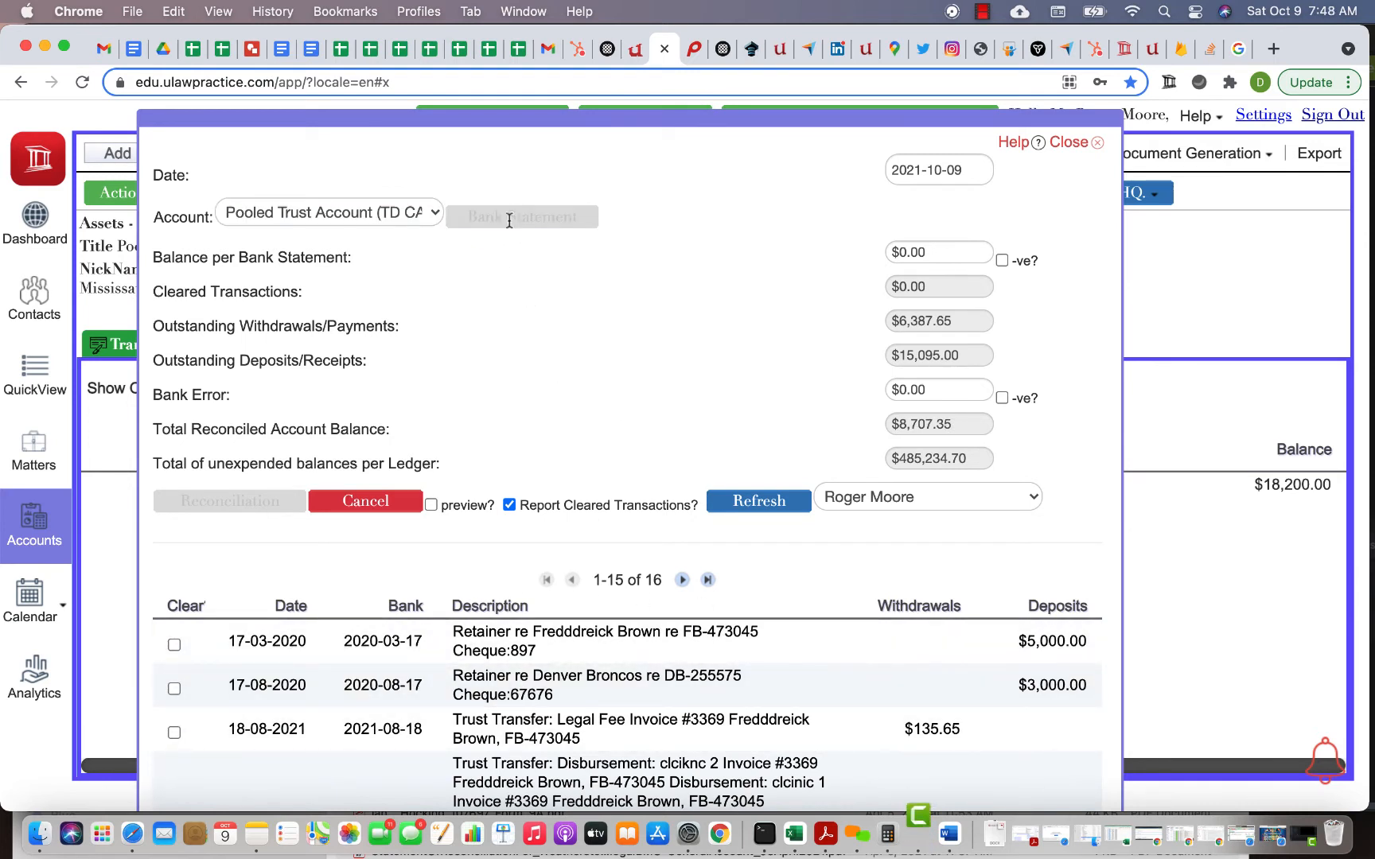
{"action": "scroll", "coordinate": [528, 476], "scroll_direction": "down", "scroll_amount": 5}
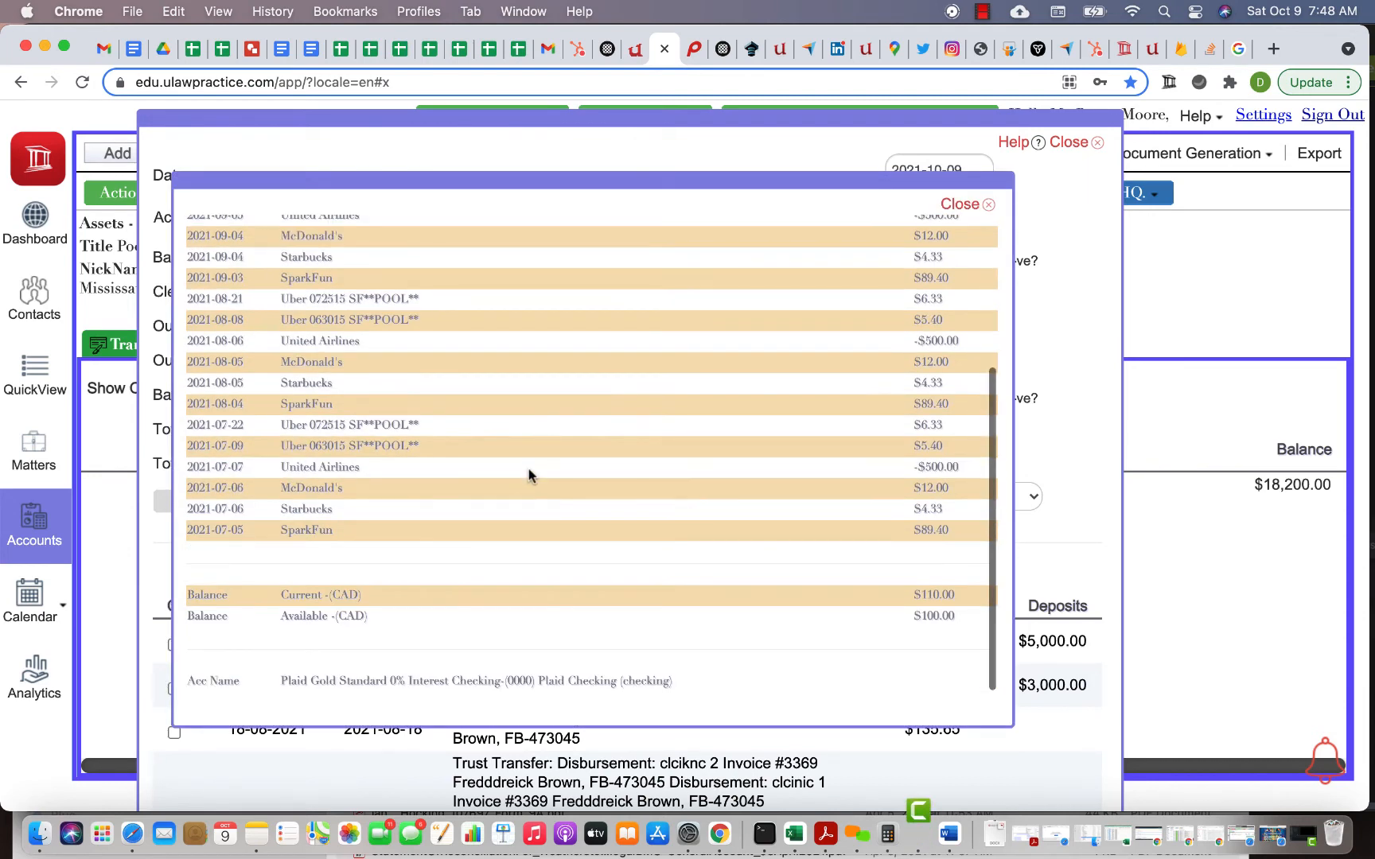
{"action": "scroll", "coordinate": [528, 476], "scroll_direction": "up", "scroll_amount": 5}
{"action": "left_click", "coordinate": [973, 205]}
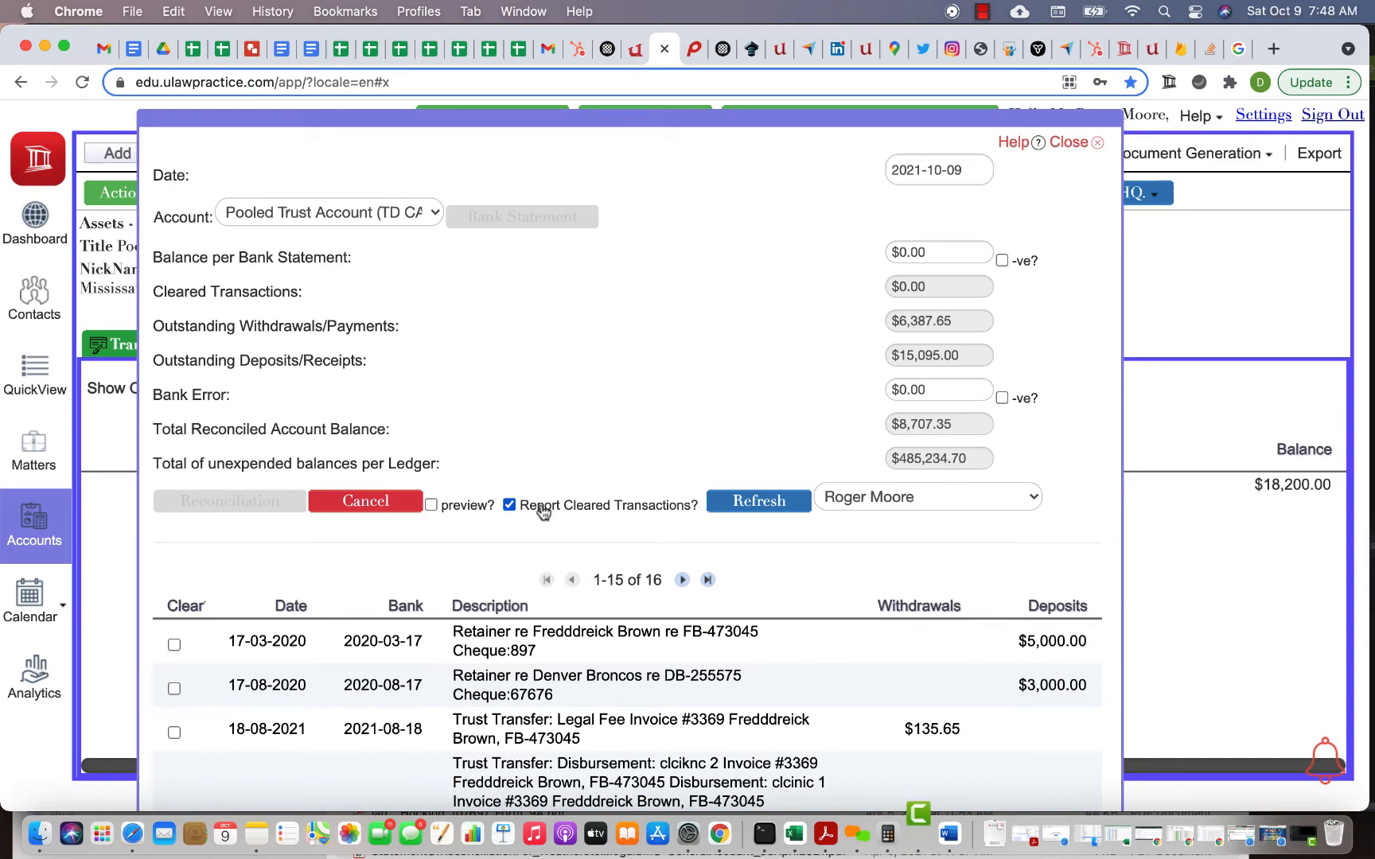
{"action": "scroll", "coordinate": [466, 570], "scroll_direction": "down", "scroll_amount": 5}
{"action": "scroll", "coordinate": [467, 570], "scroll_direction": "up", "scroll_amount": 5}
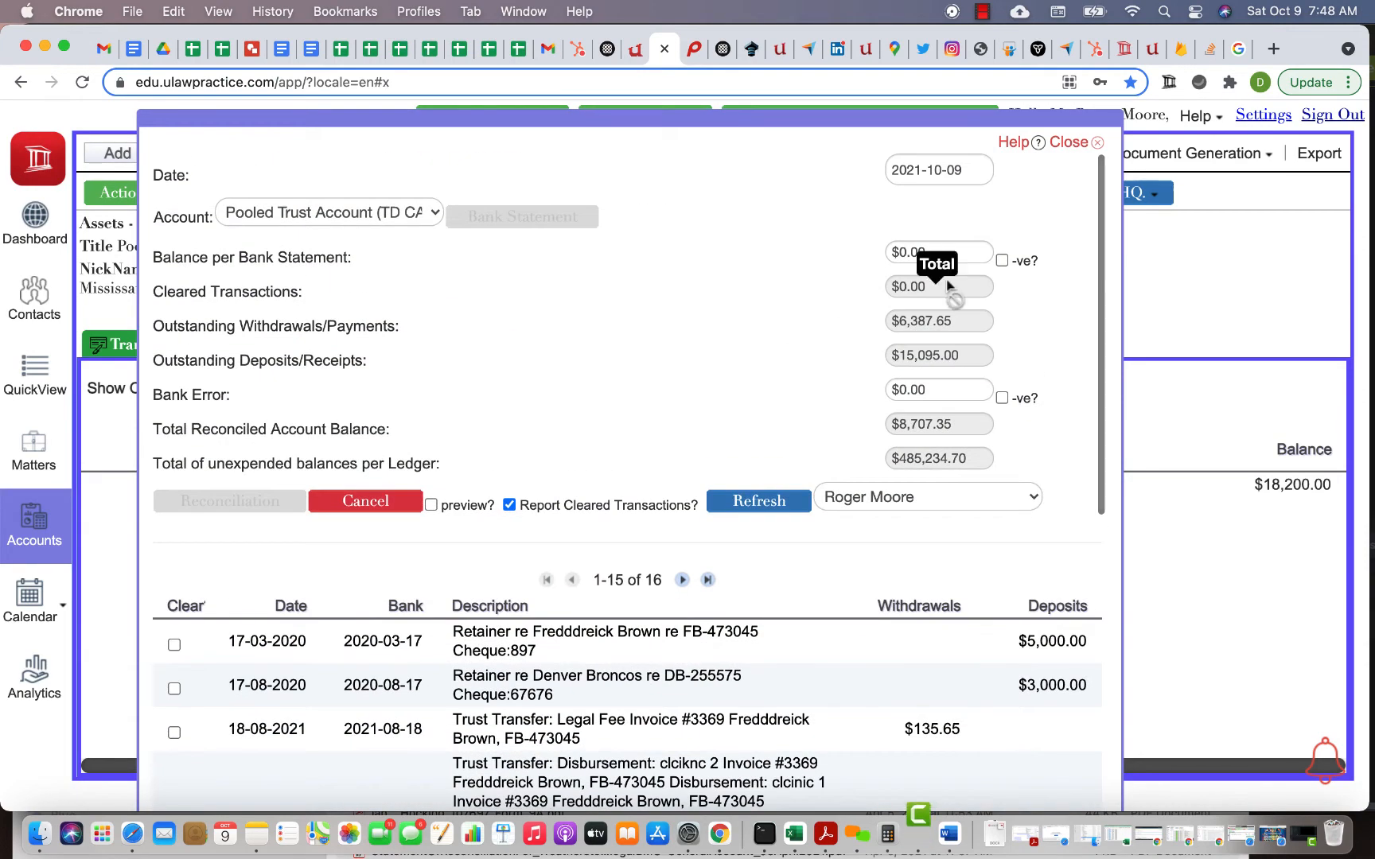
{"action": "left_click", "coordinate": [1071, 146]}
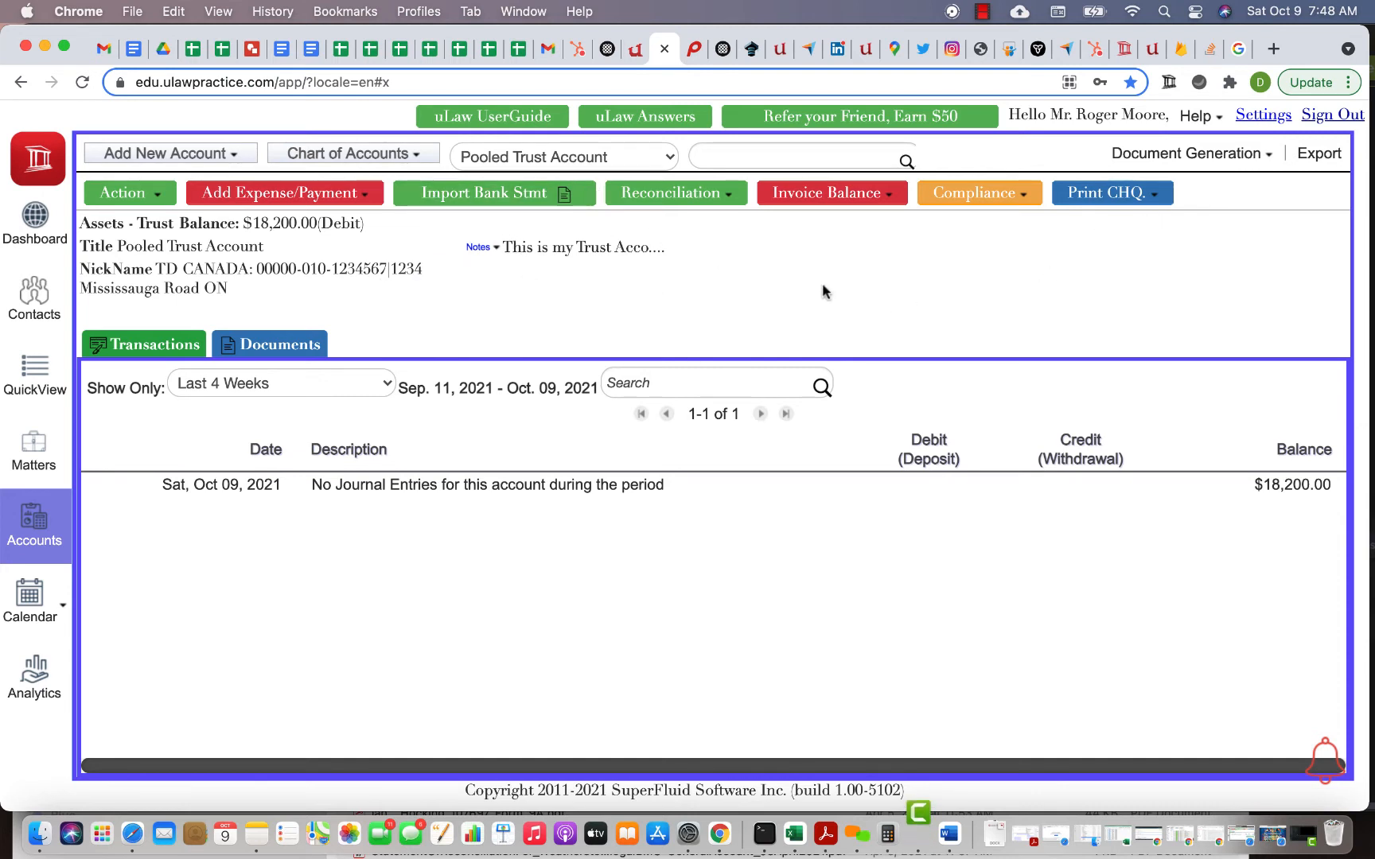
Open the profile's permission settings and find the coworker access option for bank statement download.
{"action": "left_click", "coordinate": [1273, 117]}
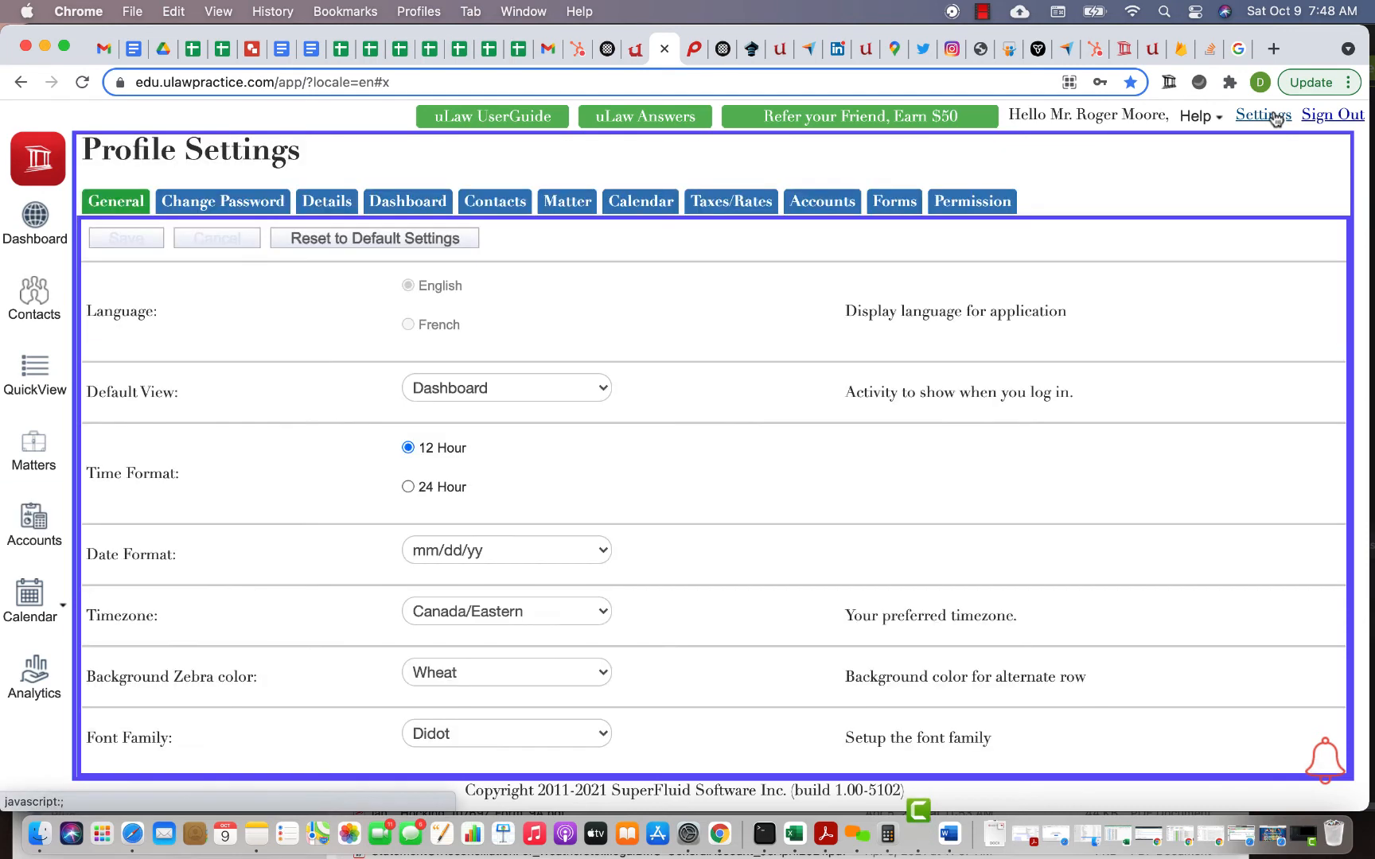
{"action": "left_click", "coordinate": [977, 199]}
{"action": "scroll", "coordinate": [649, 523], "scroll_direction": "down", "scroll_amount": 15}
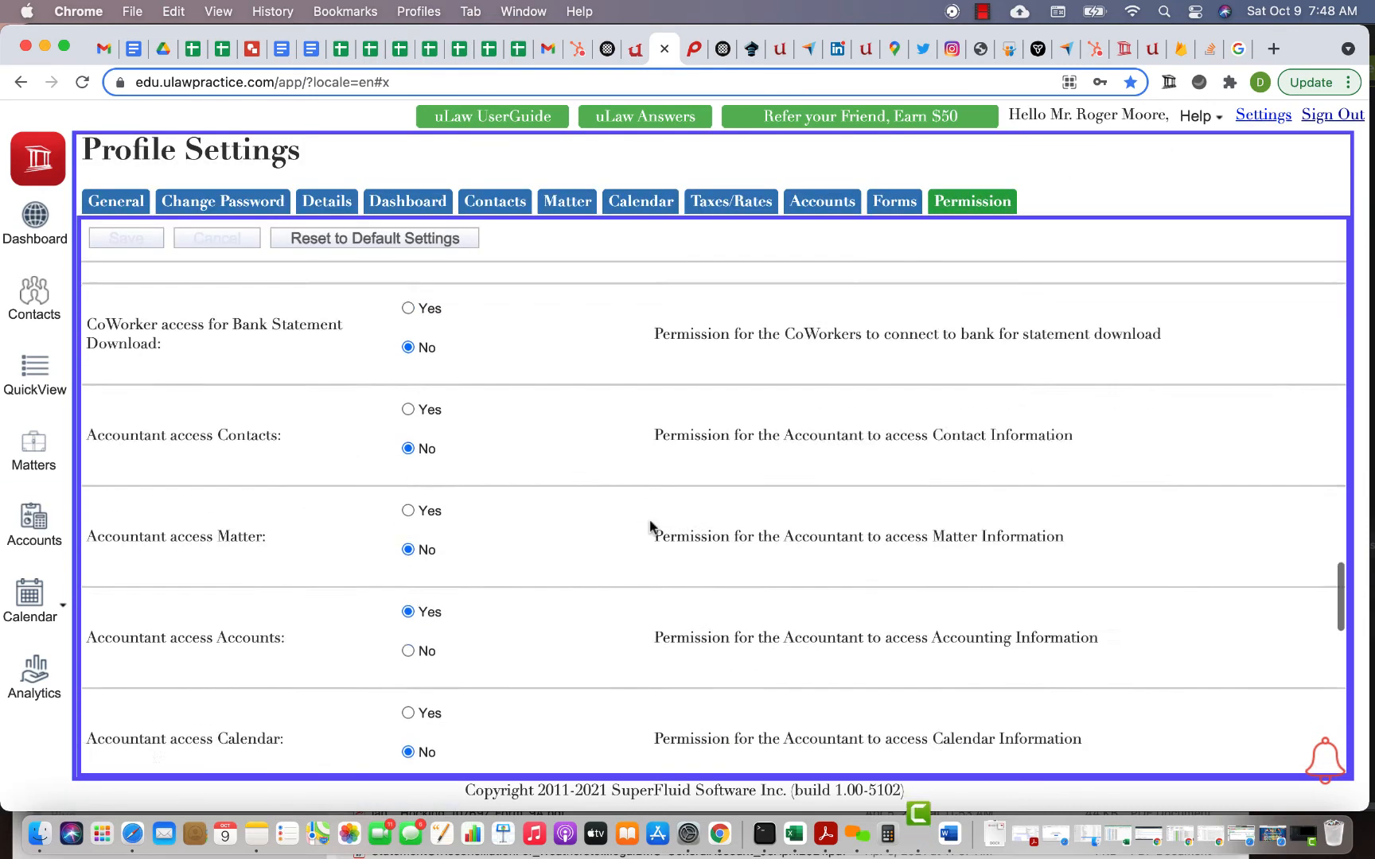
Find the accountant permissions for connecting to the bank for imports and for bank statement download.
{"action": "scroll", "coordinate": [649, 523], "scroll_direction": "up", "scroll_amount": 8}
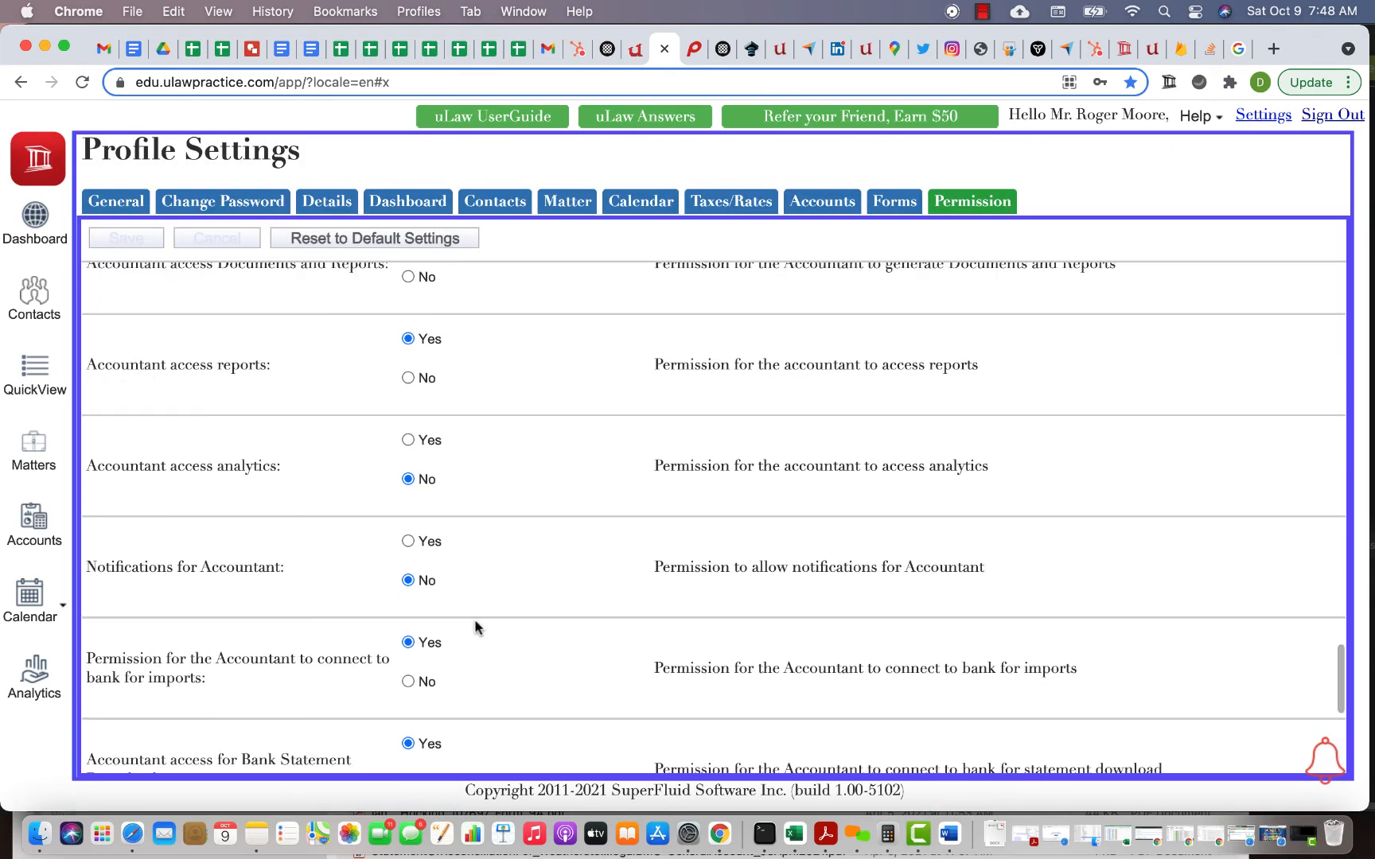
{"action": "scroll", "coordinate": [476, 629], "scroll_direction": "down", "scroll_amount": 3}
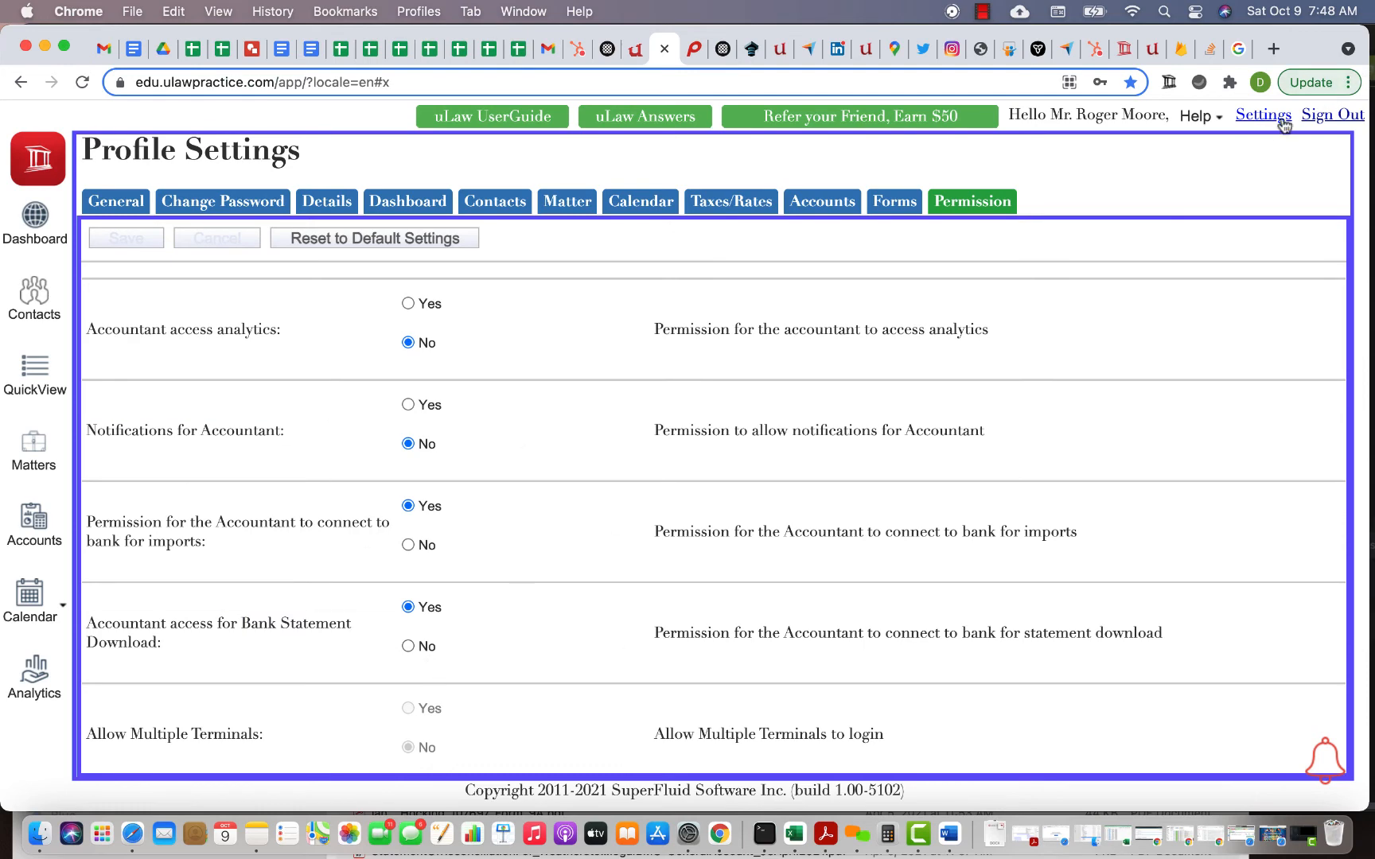
Open the import window for the Landlord & Tenant matter and connect the RBC - Saving s Account bank feed.
{"action": "left_click", "coordinate": [44, 457]}
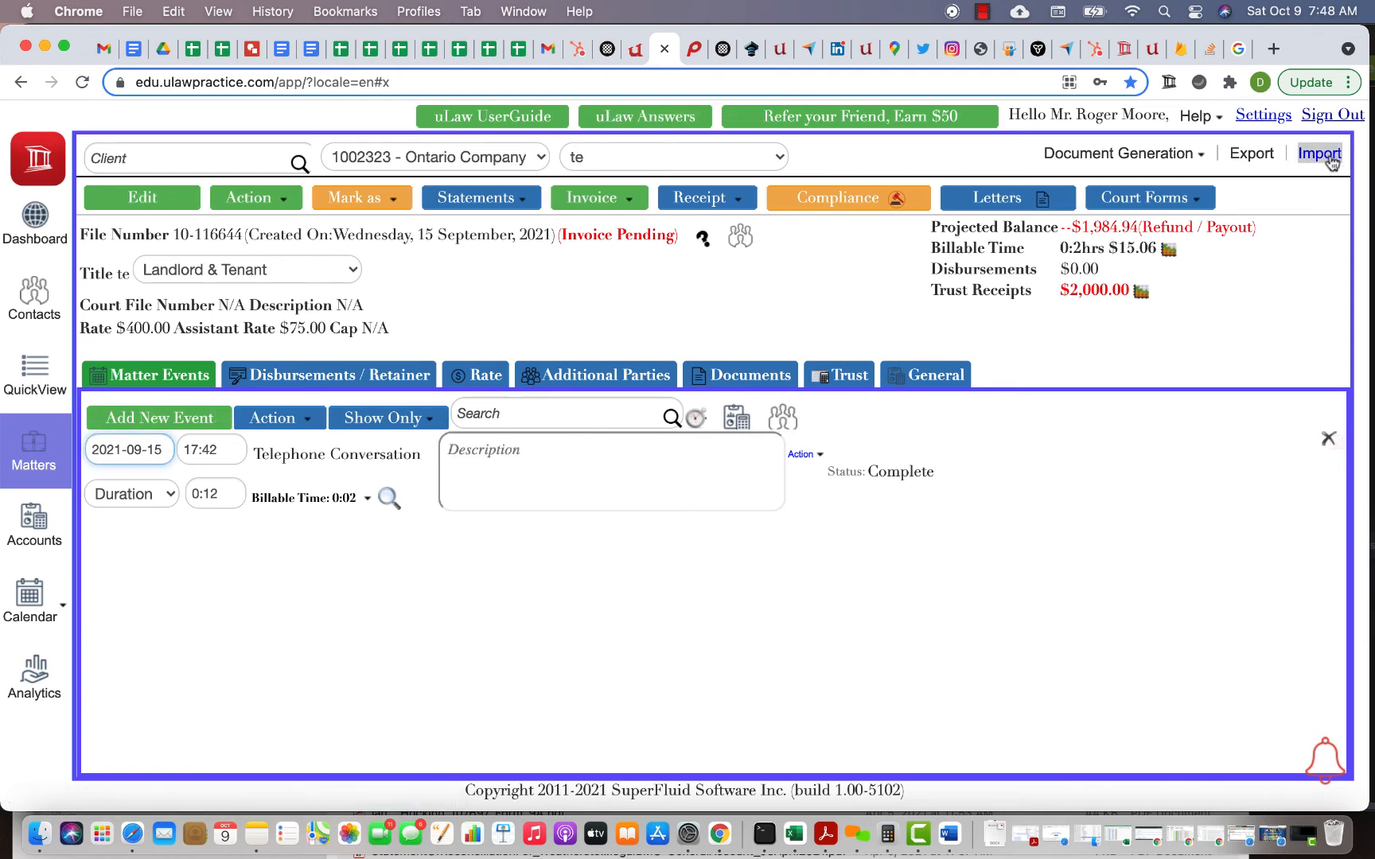
{"action": "left_click", "coordinate": [1330, 159]}
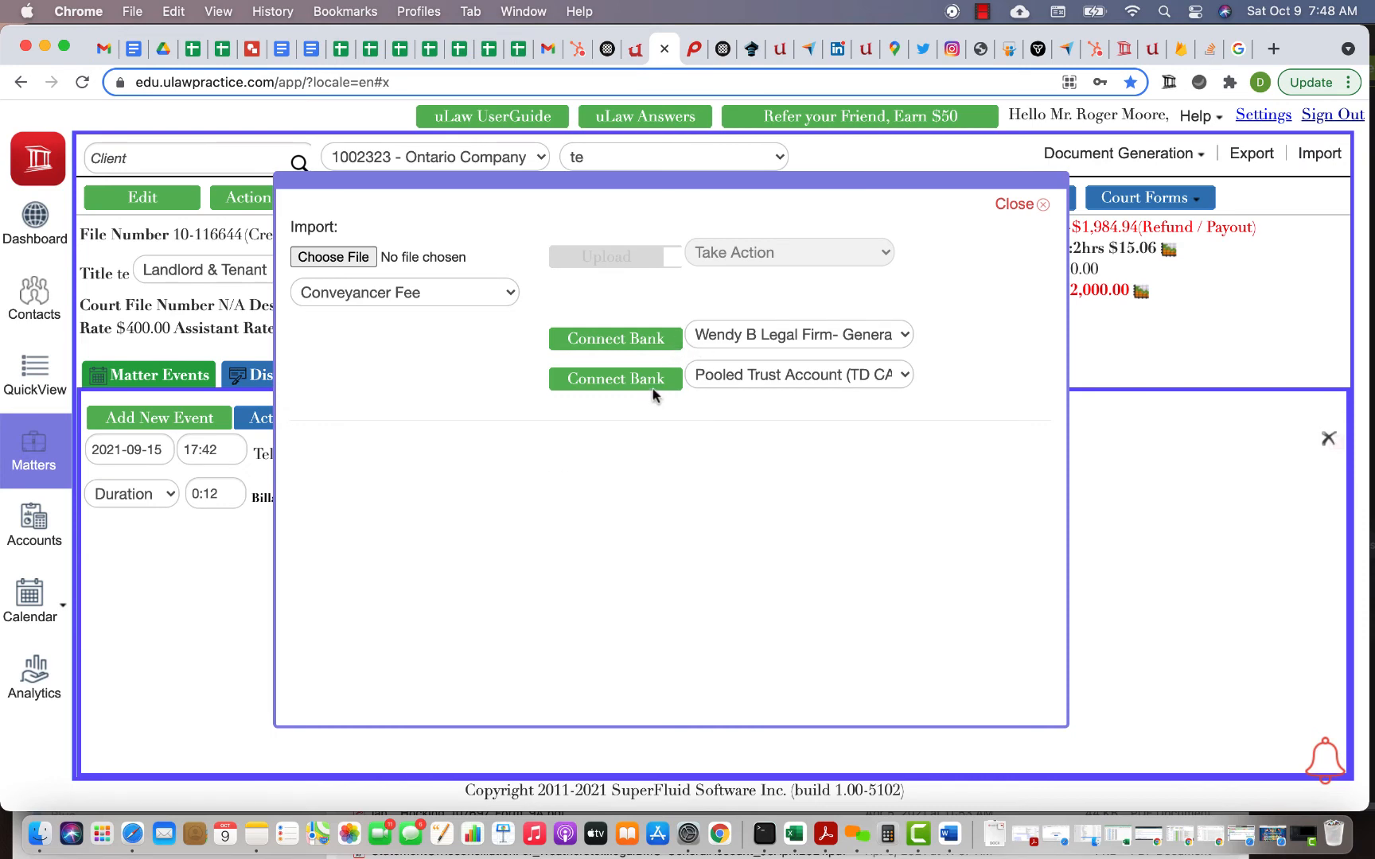
{"action": "left_click", "coordinate": [740, 334]}
{"action": "left_click", "coordinate": [712, 558]}
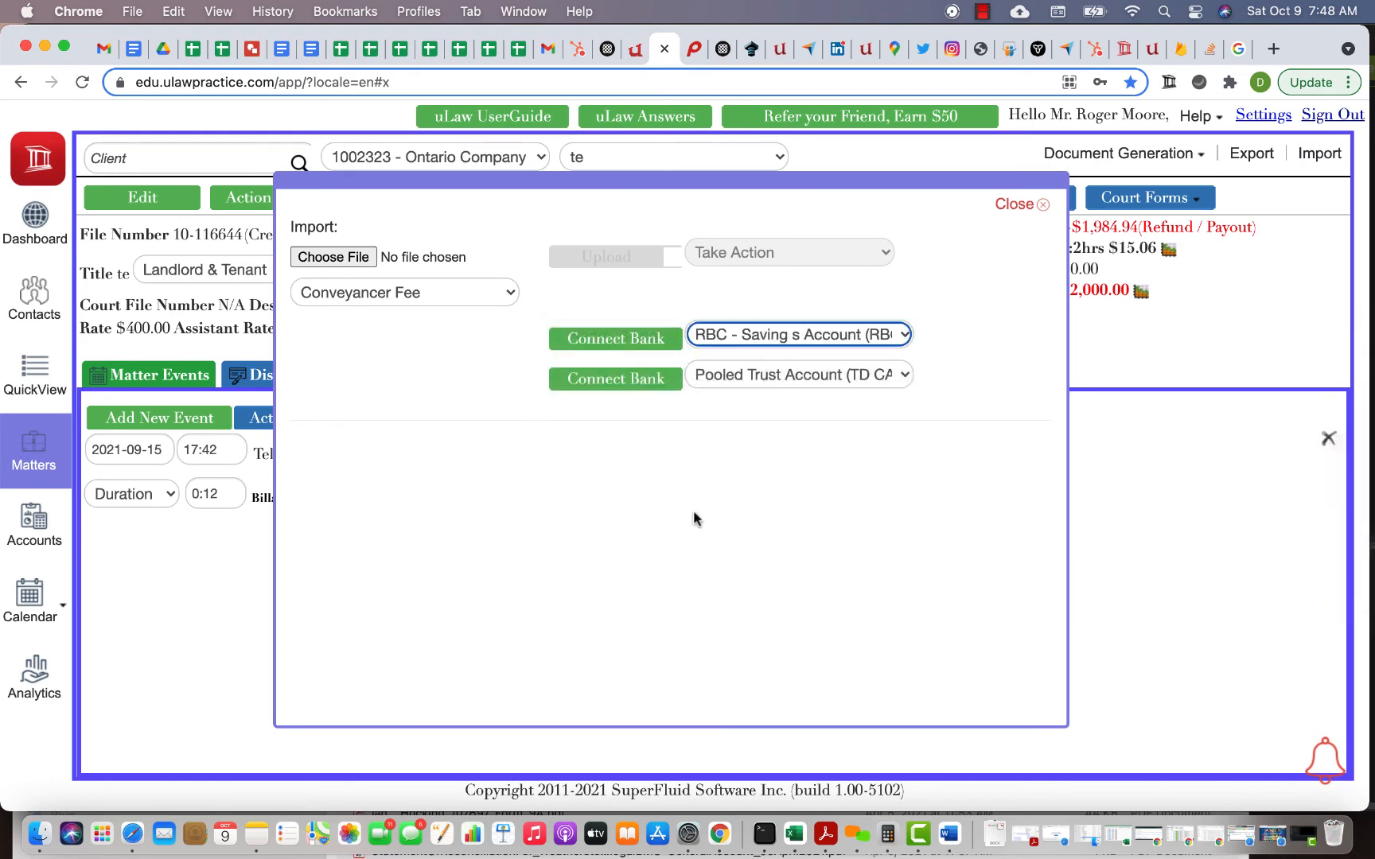
{"action": "left_click", "coordinate": [612, 338]}
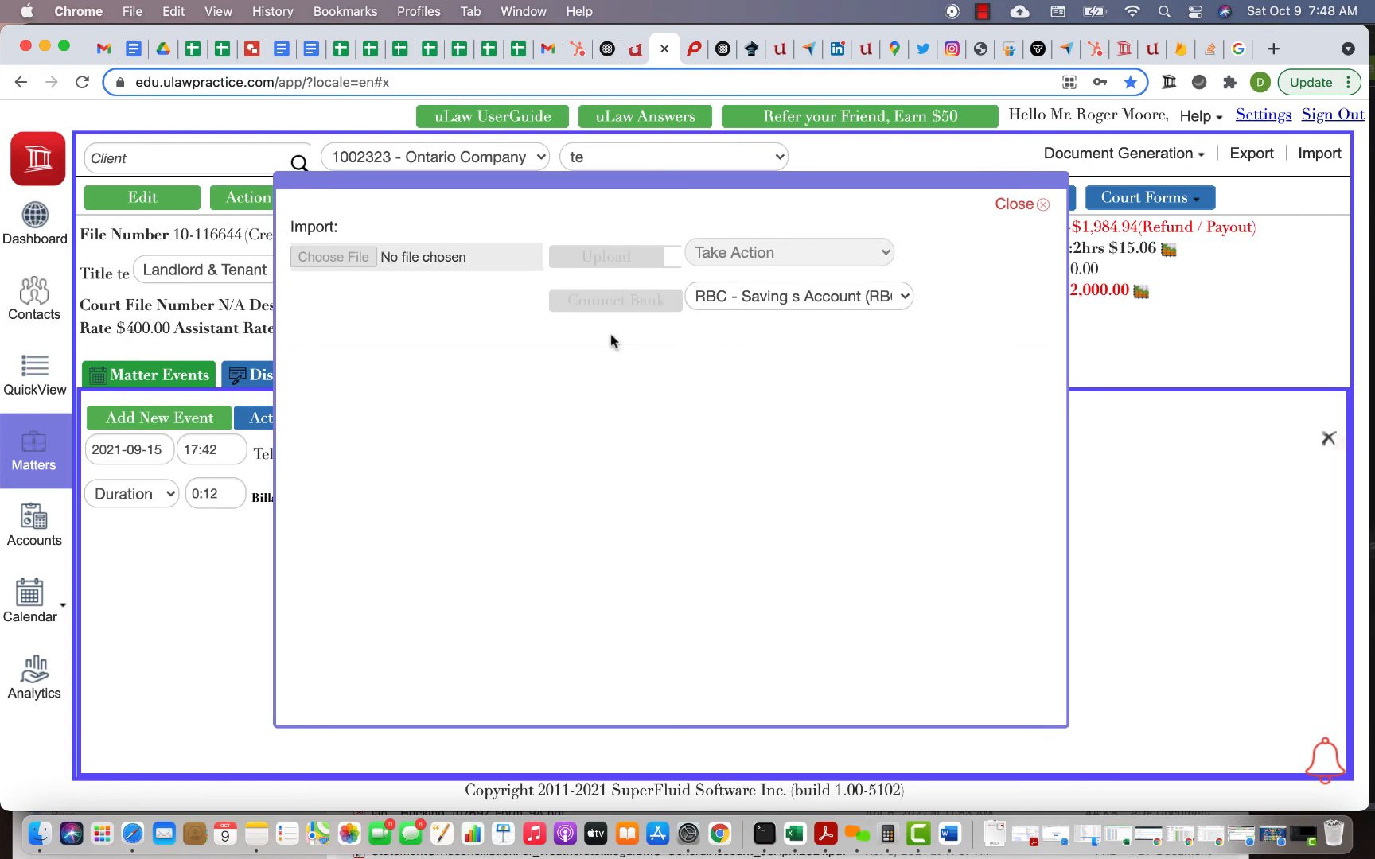
Examine the RBC savings account transactions available to the matter, recheck the import window's bank connection options, and close it.
{"action": "scroll", "coordinate": [448, 512], "scroll_direction": "down", "scroll_amount": 1}
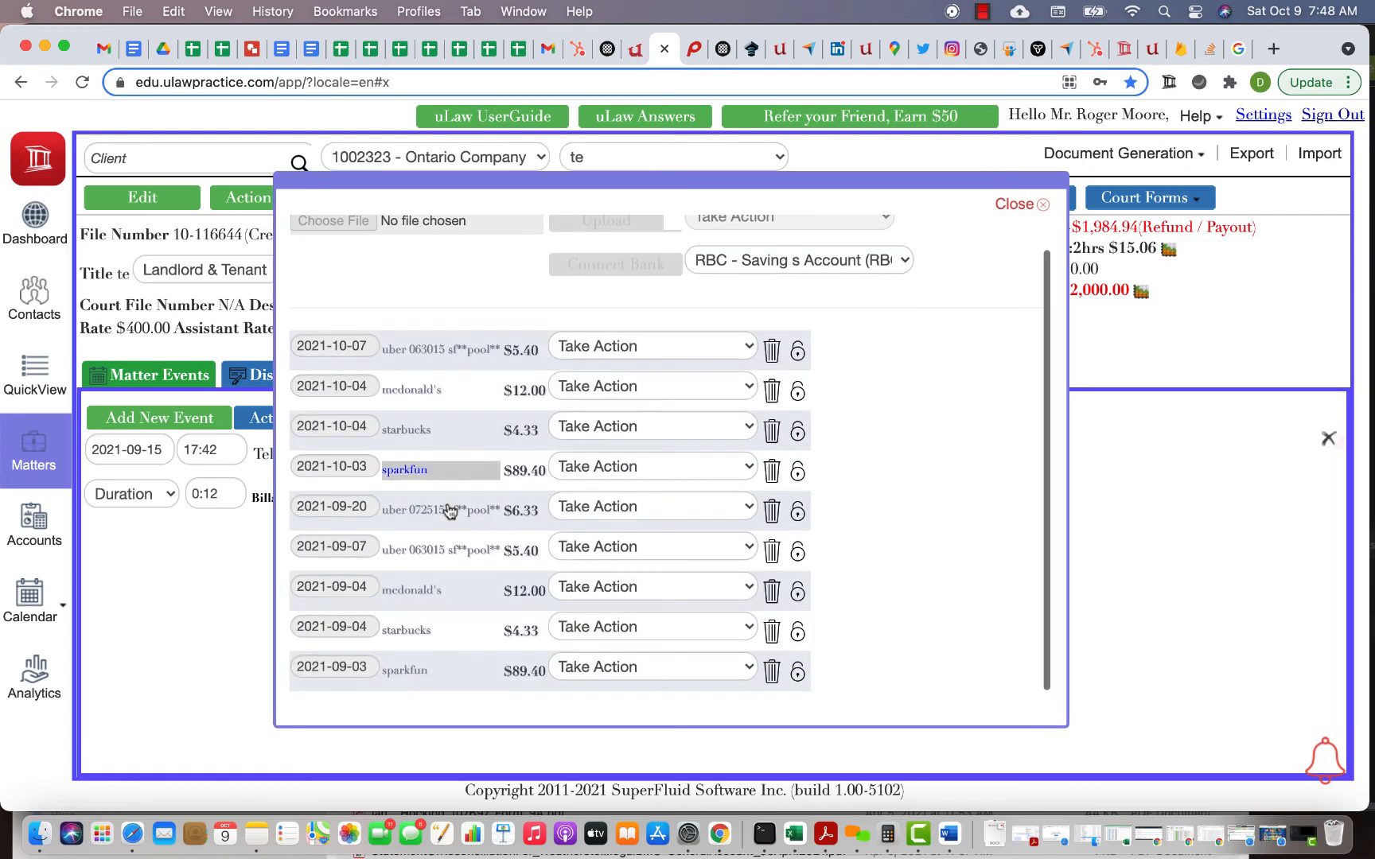
{"action": "scroll", "coordinate": [450, 512], "scroll_direction": "up", "scroll_amount": 1}
{"action": "scroll", "coordinate": [450, 512], "scroll_direction": "down", "scroll_amount": 1}
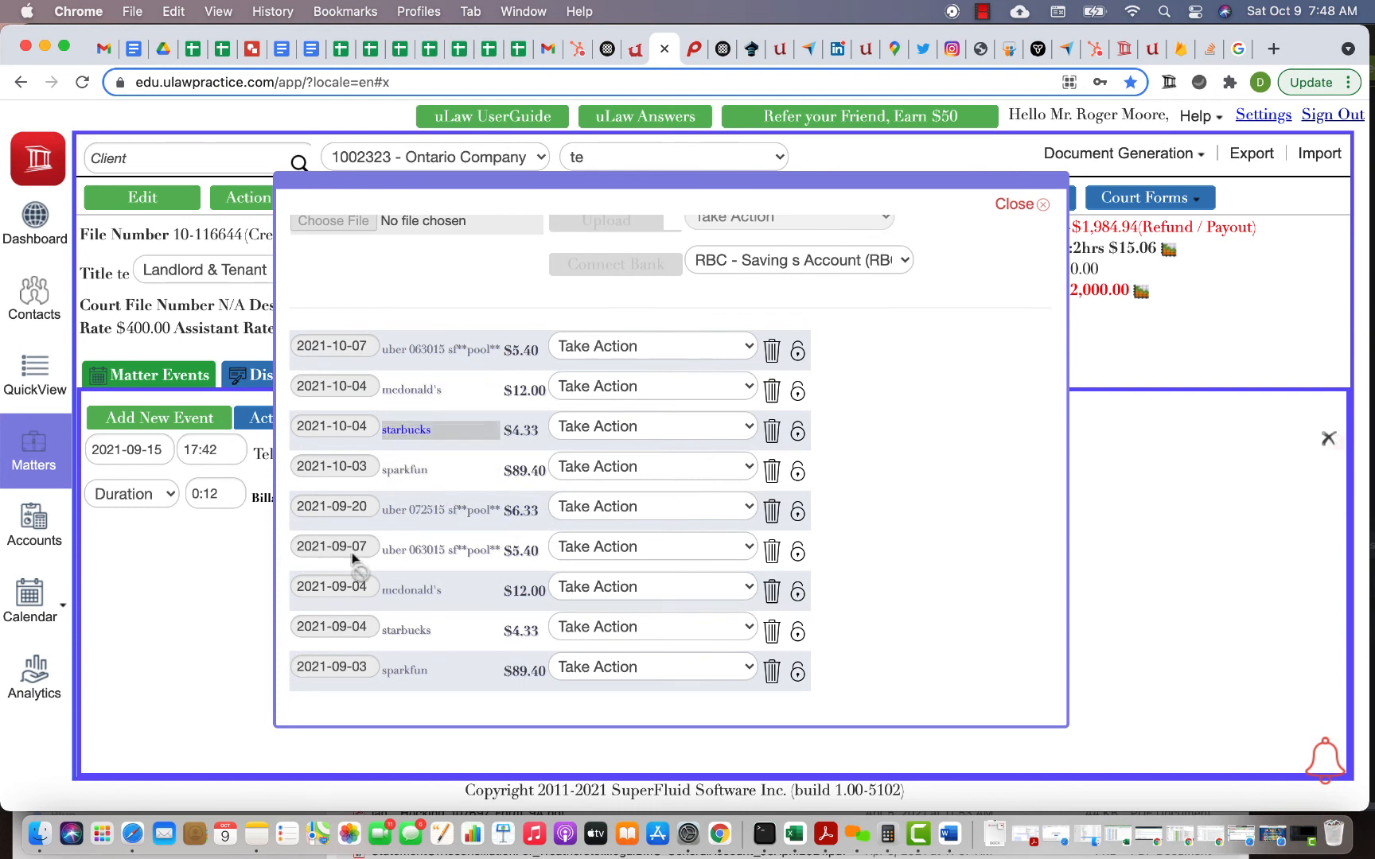
{"action": "scroll", "coordinate": [577, 525], "scroll_direction": "up", "scroll_amount": 1}
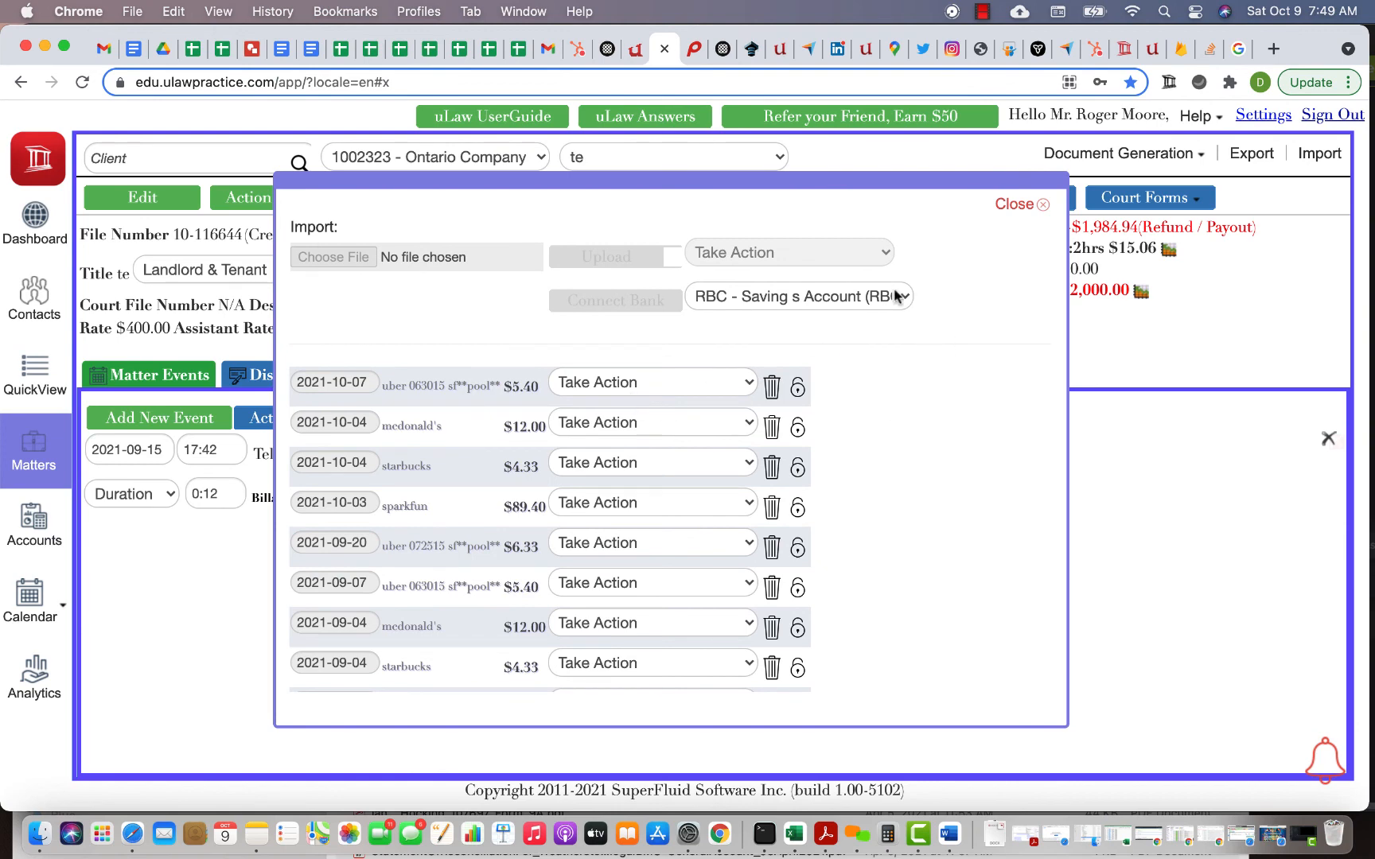
{"action": "left_click", "coordinate": [1006, 206]}
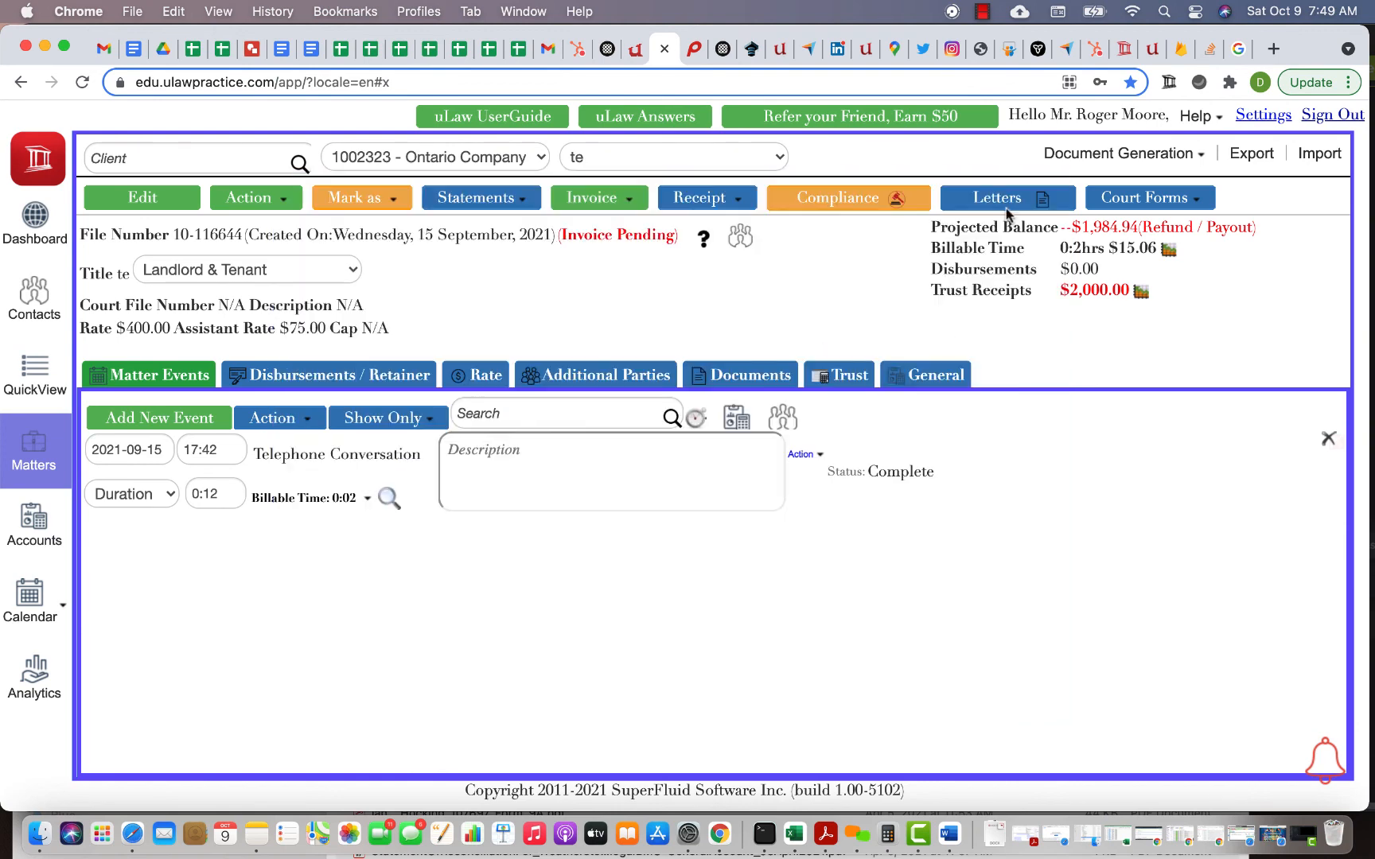
{"action": "left_click", "coordinate": [1336, 163]}
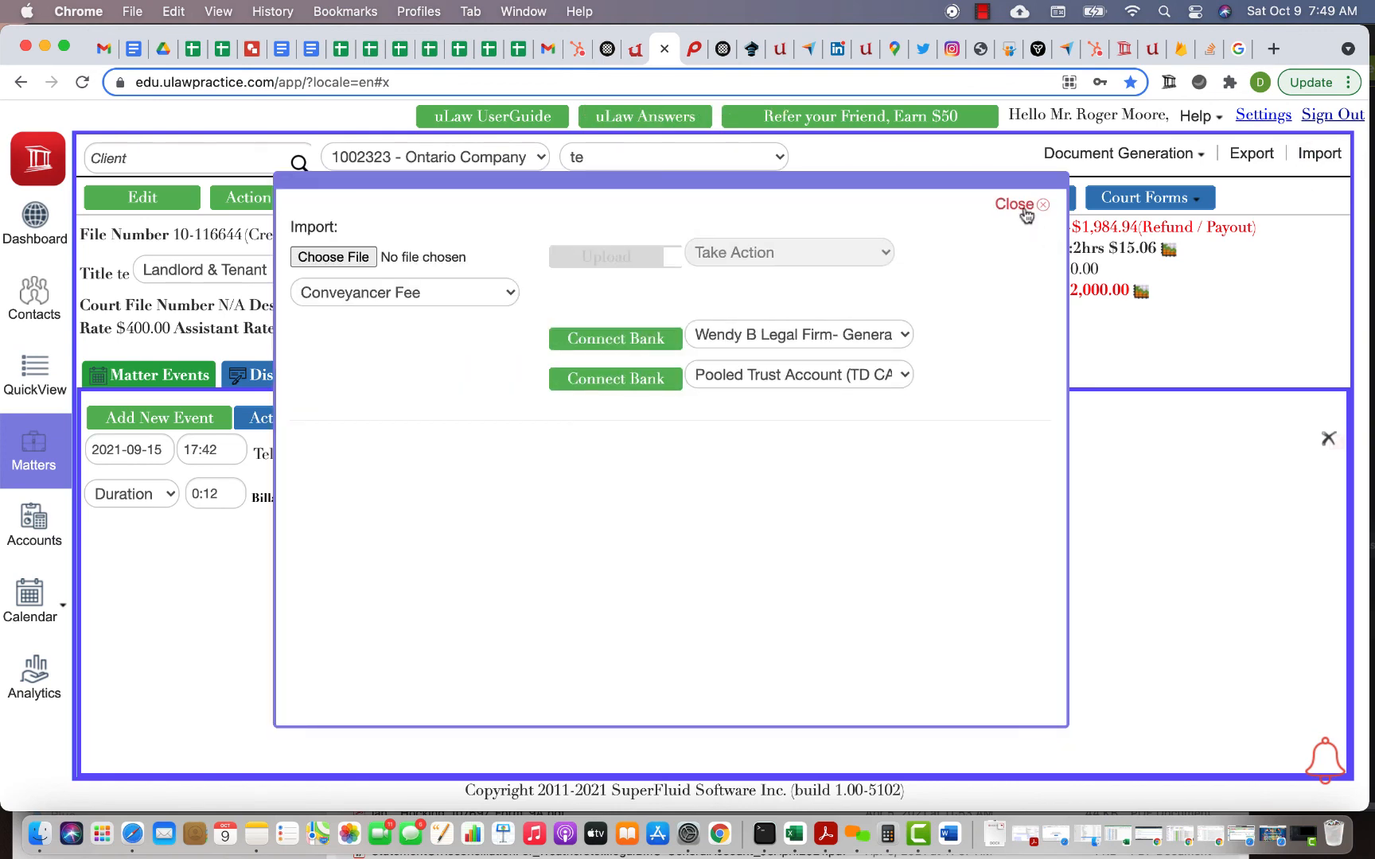
{"action": "left_click", "coordinate": [1025, 207]}
Review the bank statement import window in the accounts area, close it, and check the available reconciliation types.
{"action": "left_click", "coordinate": [57, 532]}
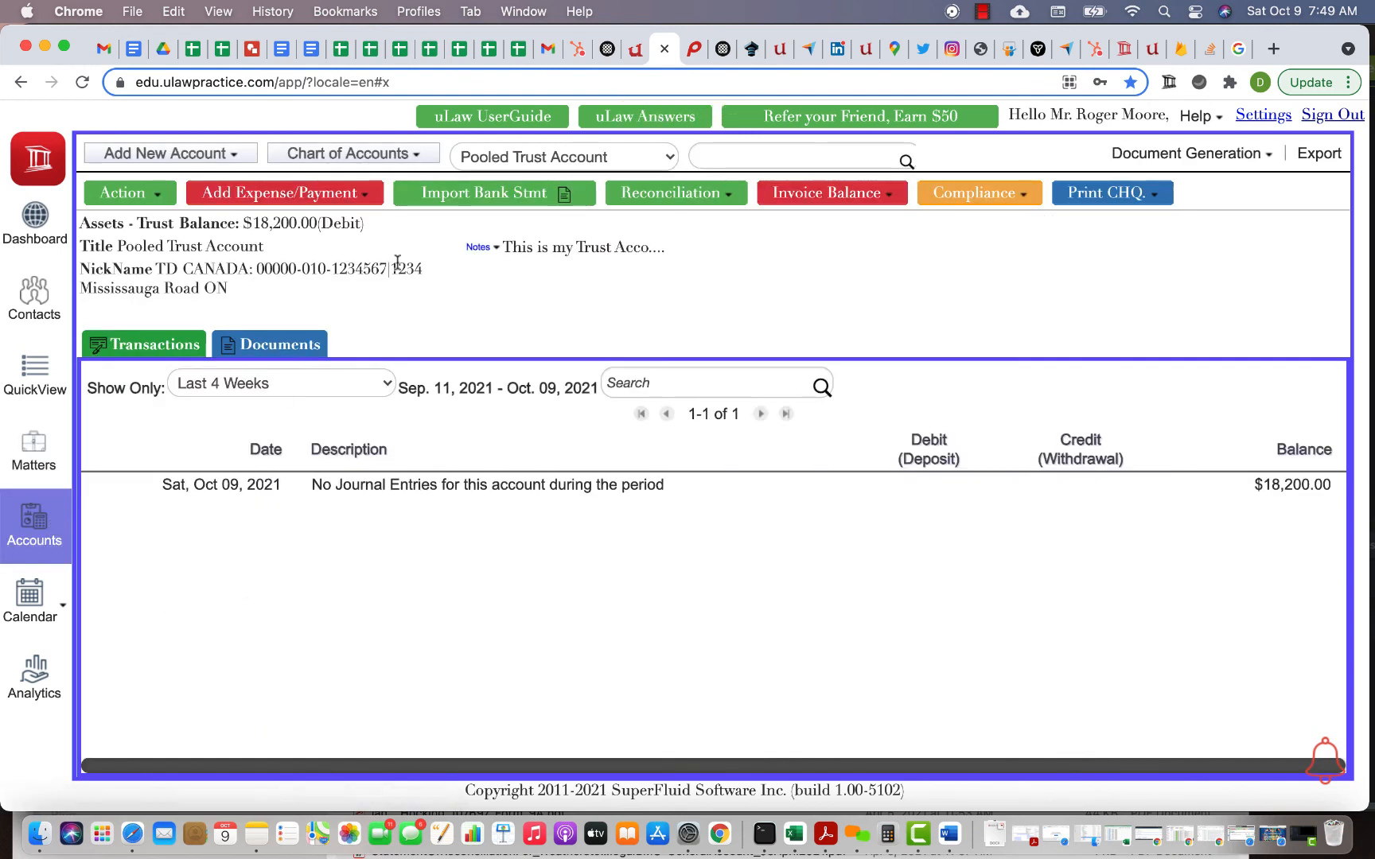
{"action": "left_click", "coordinate": [540, 191]}
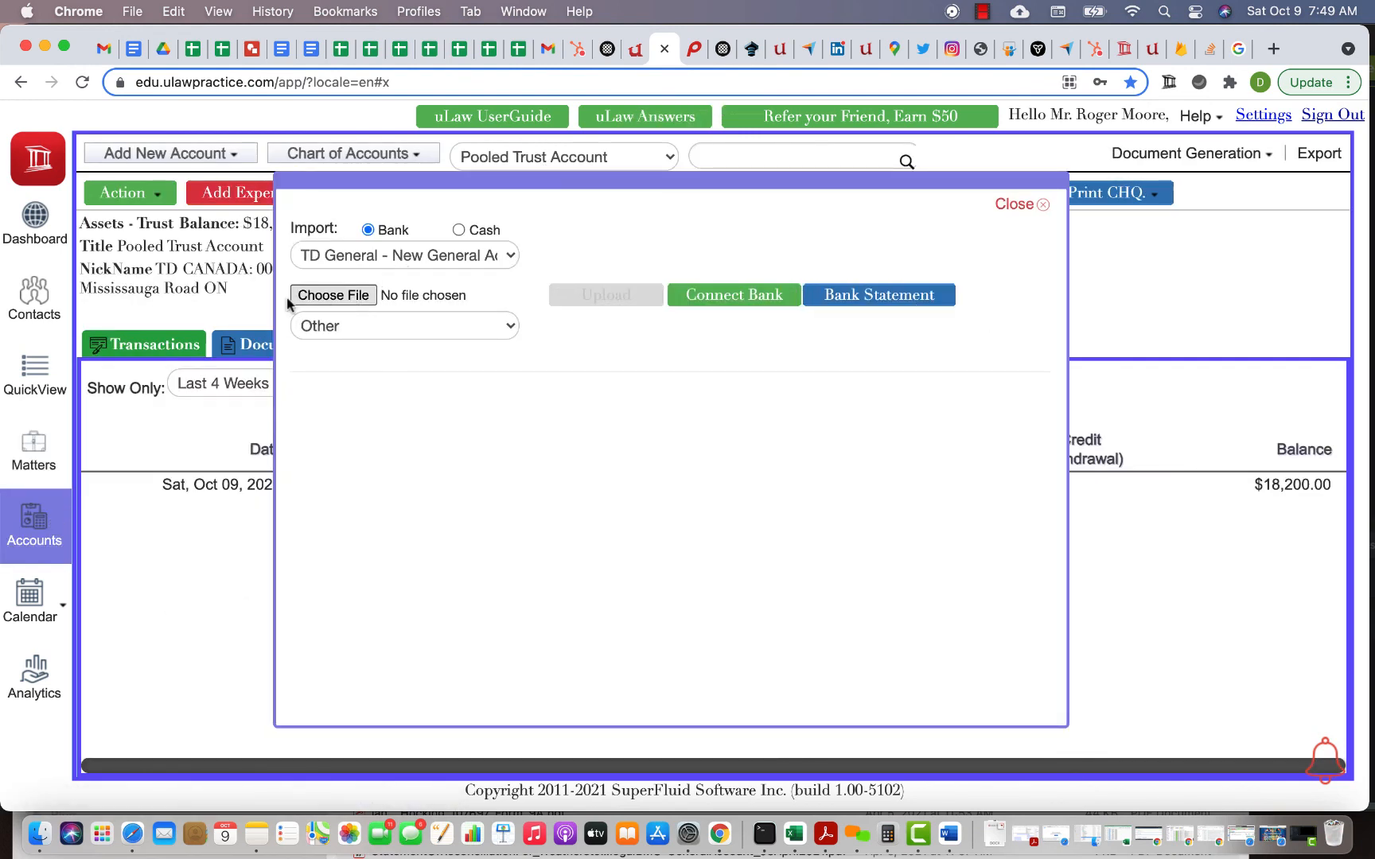
{"action": "left_click", "coordinate": [332, 298]}
{"action": "left_click", "coordinate": [1033, 208]}
{"action": "left_click", "coordinate": [694, 194]}
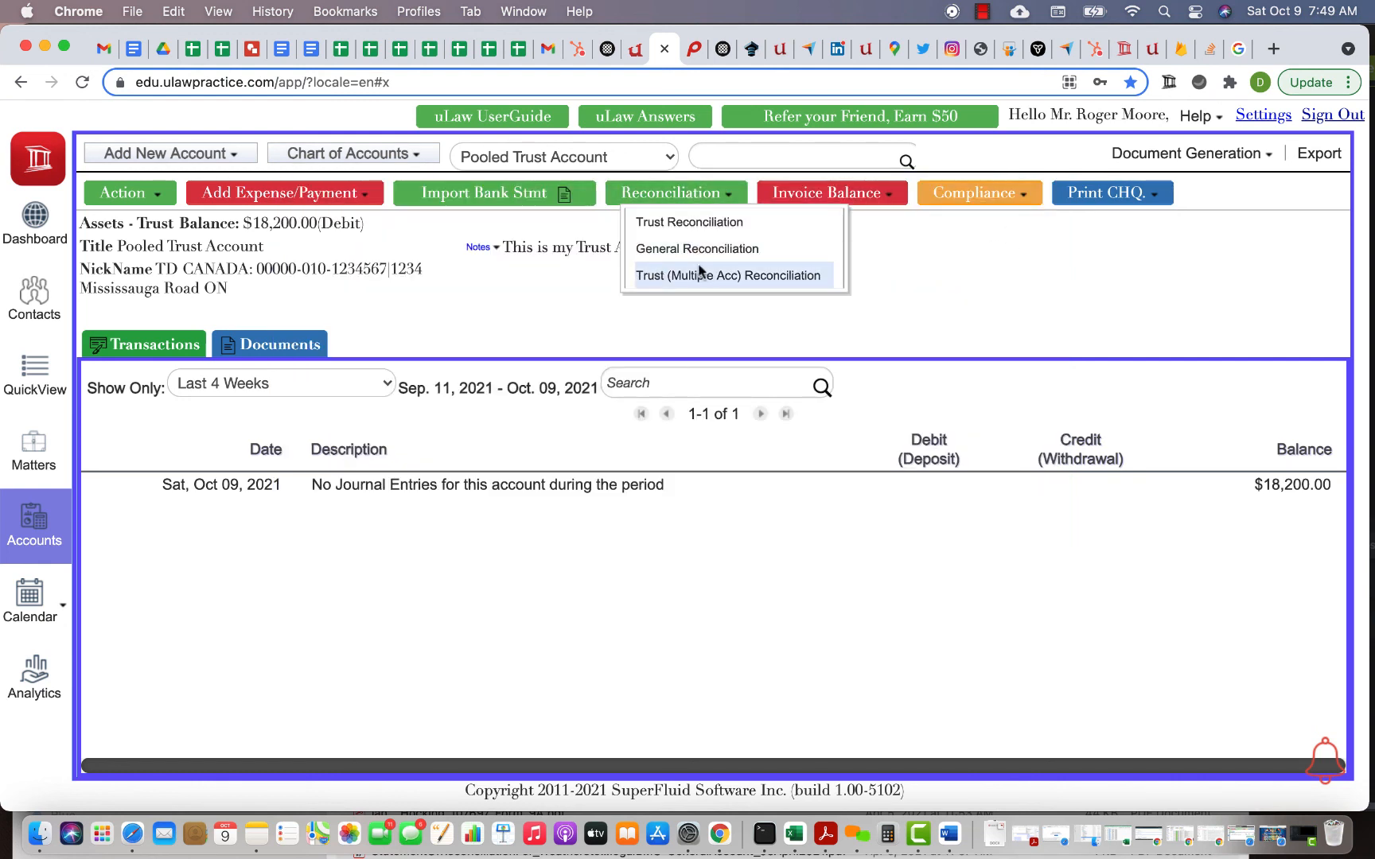
{"action": "left_click", "coordinate": [953, 283]}
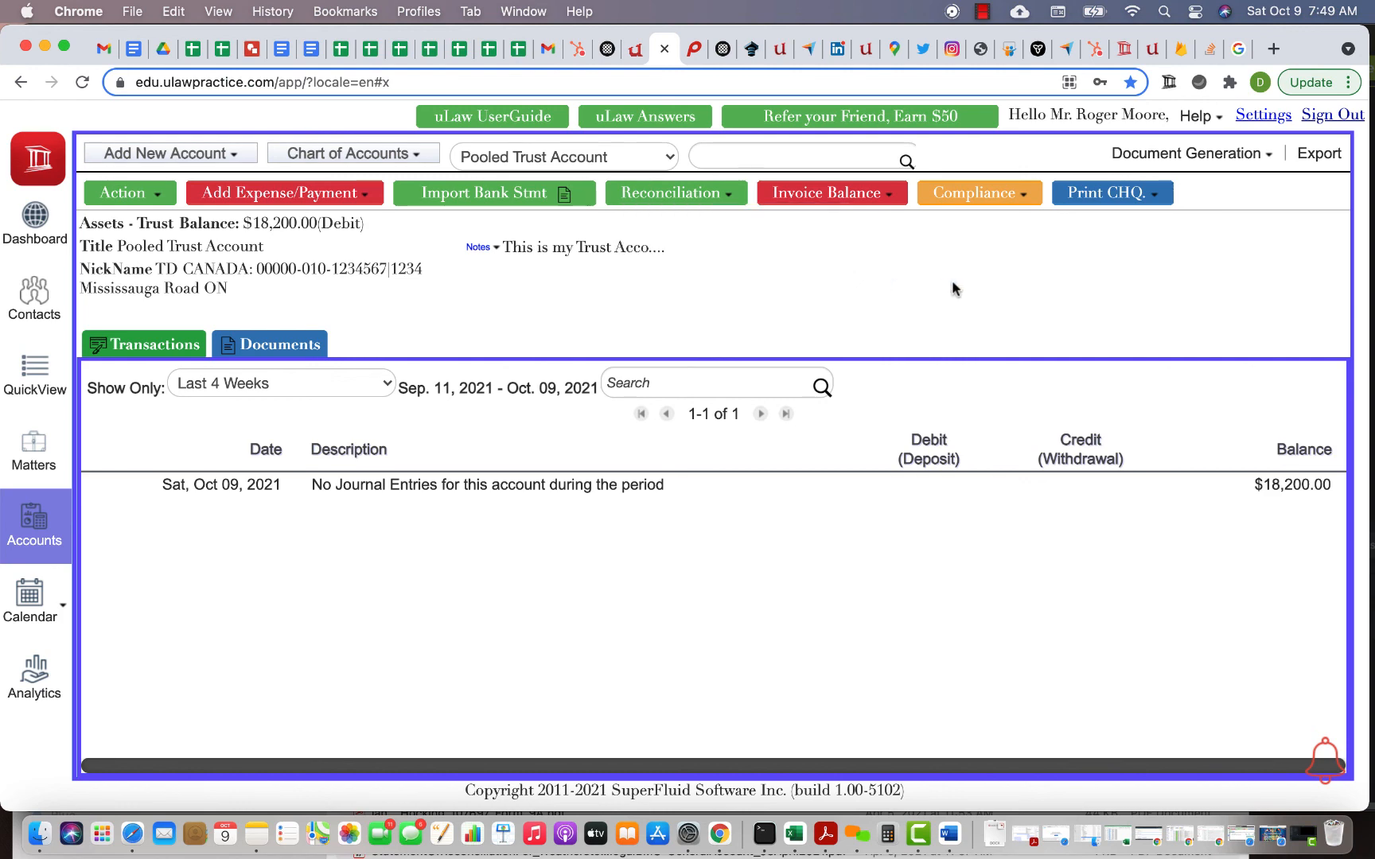
{"action": "left_click", "coordinate": [987, 10]}
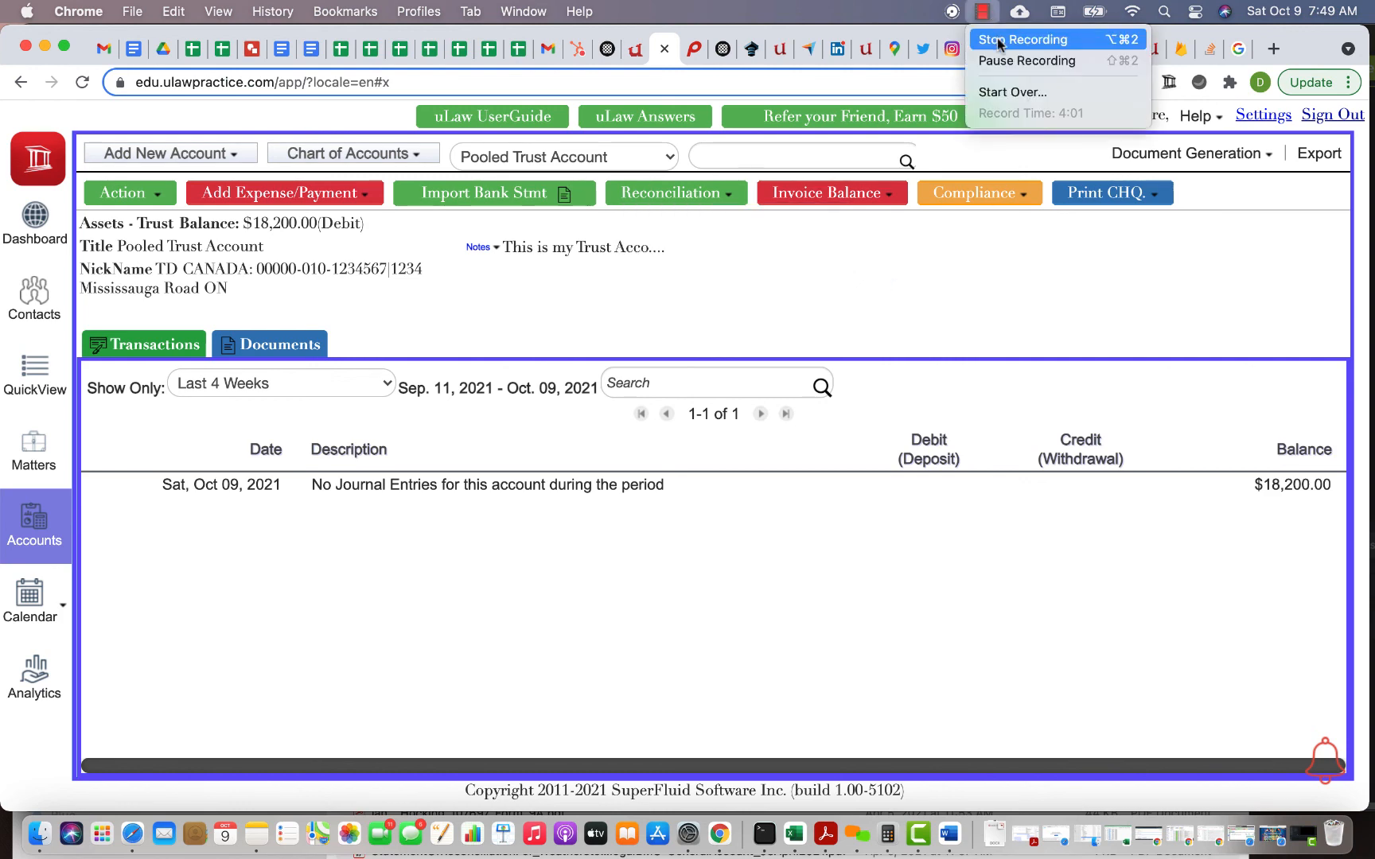